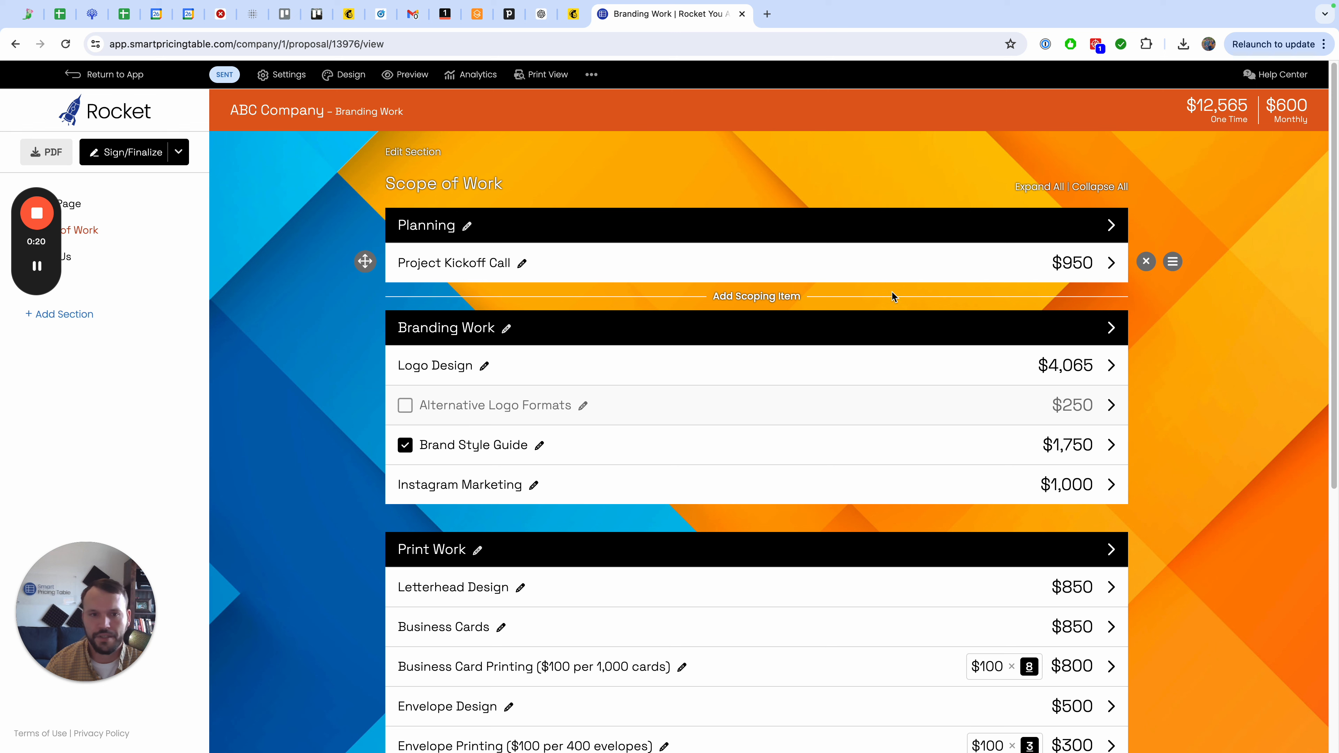
# Add a blank line item to the Planning group below Project Kickoff Call and name it "Hourly Job".
pyautogui.click(740, 297)
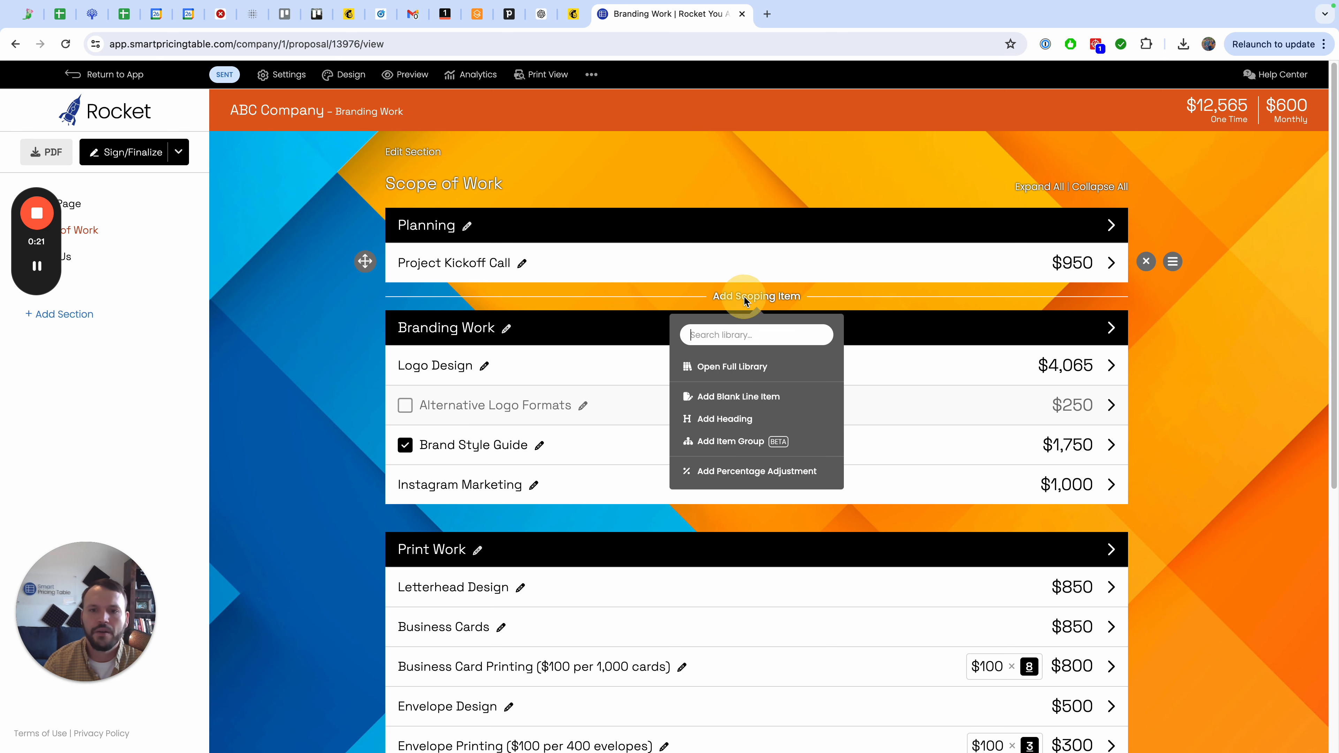
pyautogui.click(749, 407)
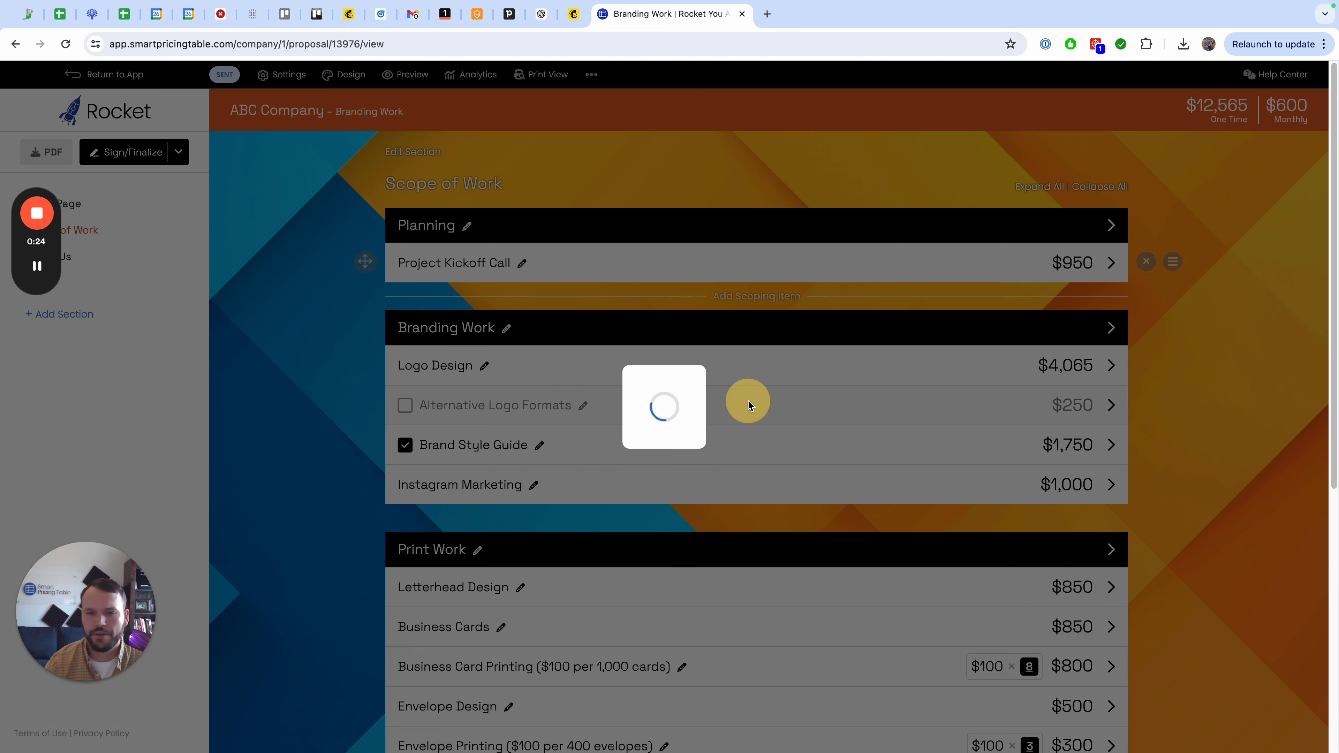
pyautogui.write('Hou')
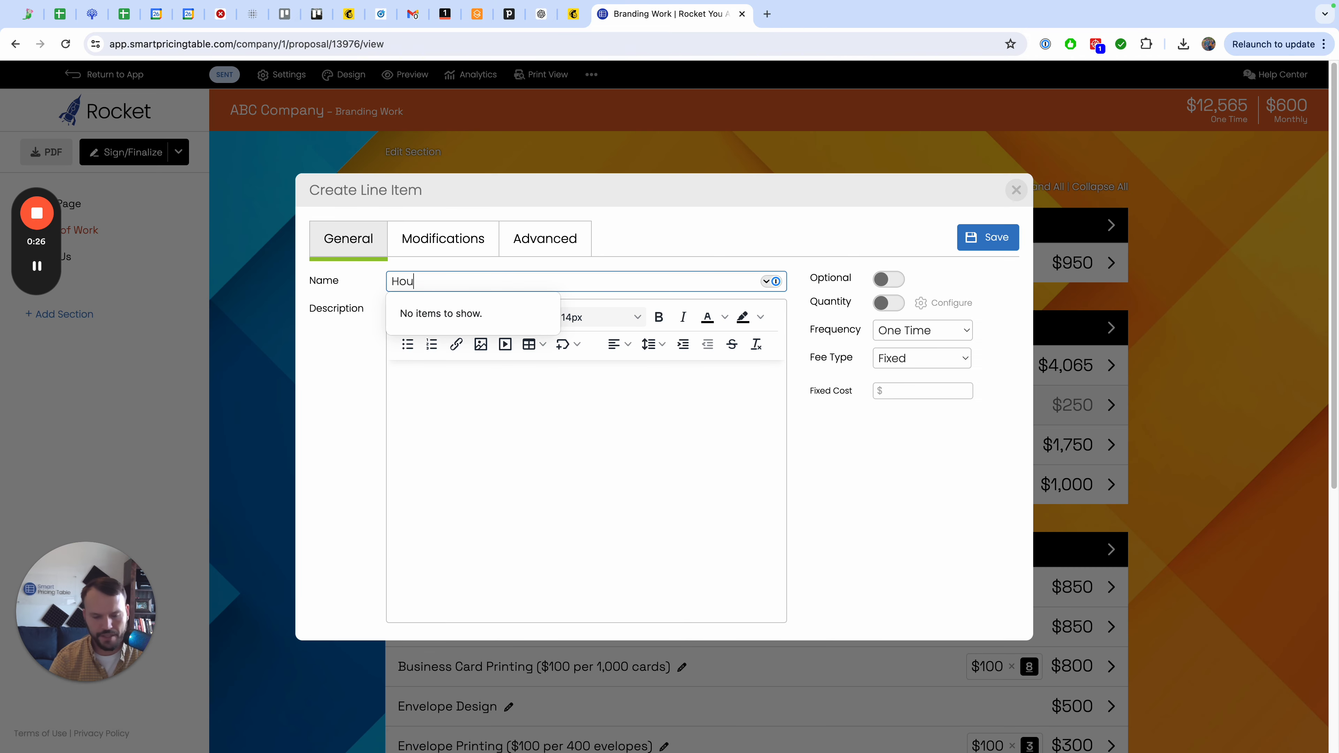
pyautogui.write('rly J')
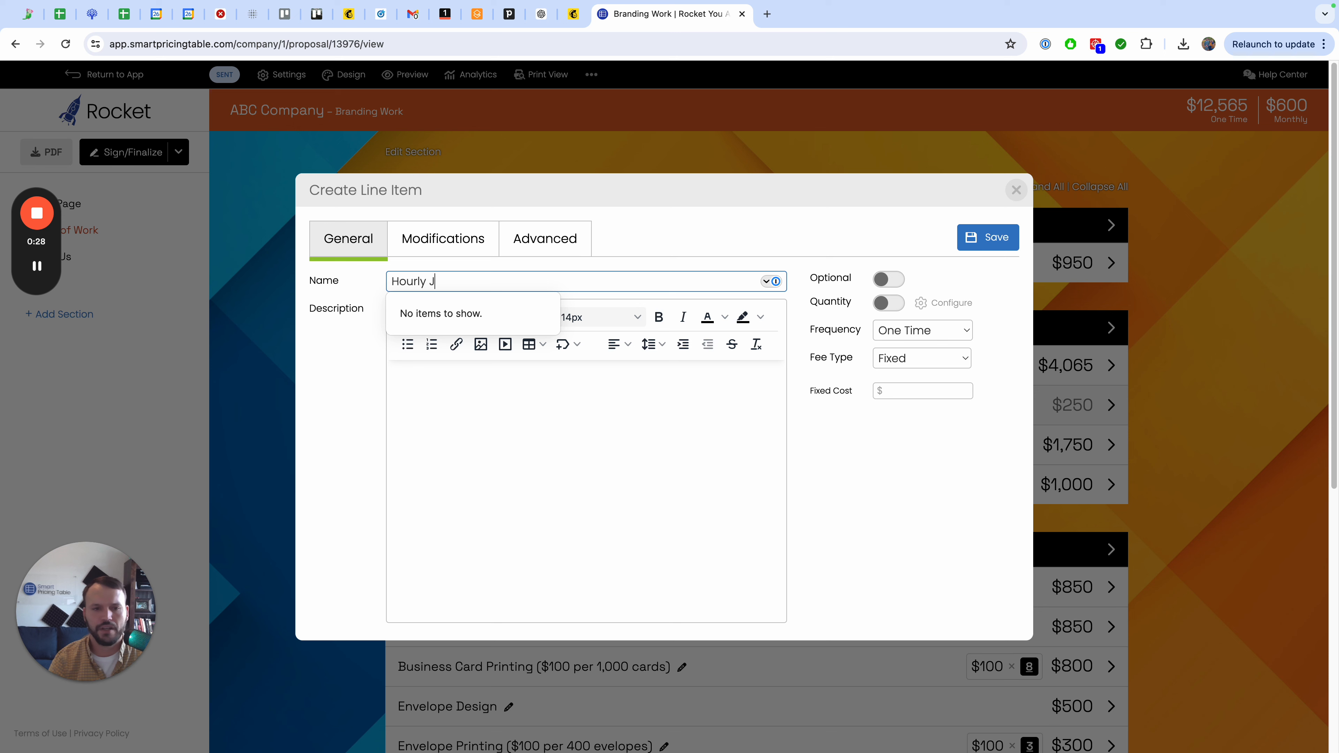
pyautogui.write('ob')
# Write the item's description: a line "sdfsdfsdfdsf", three placeholder bullets, and "Cost: 5-10 hours @ $150/hour".
pyautogui.press('Tab')
pyautogui.write('sdfsdfsdfdsf')
pyautogui.press('Return')
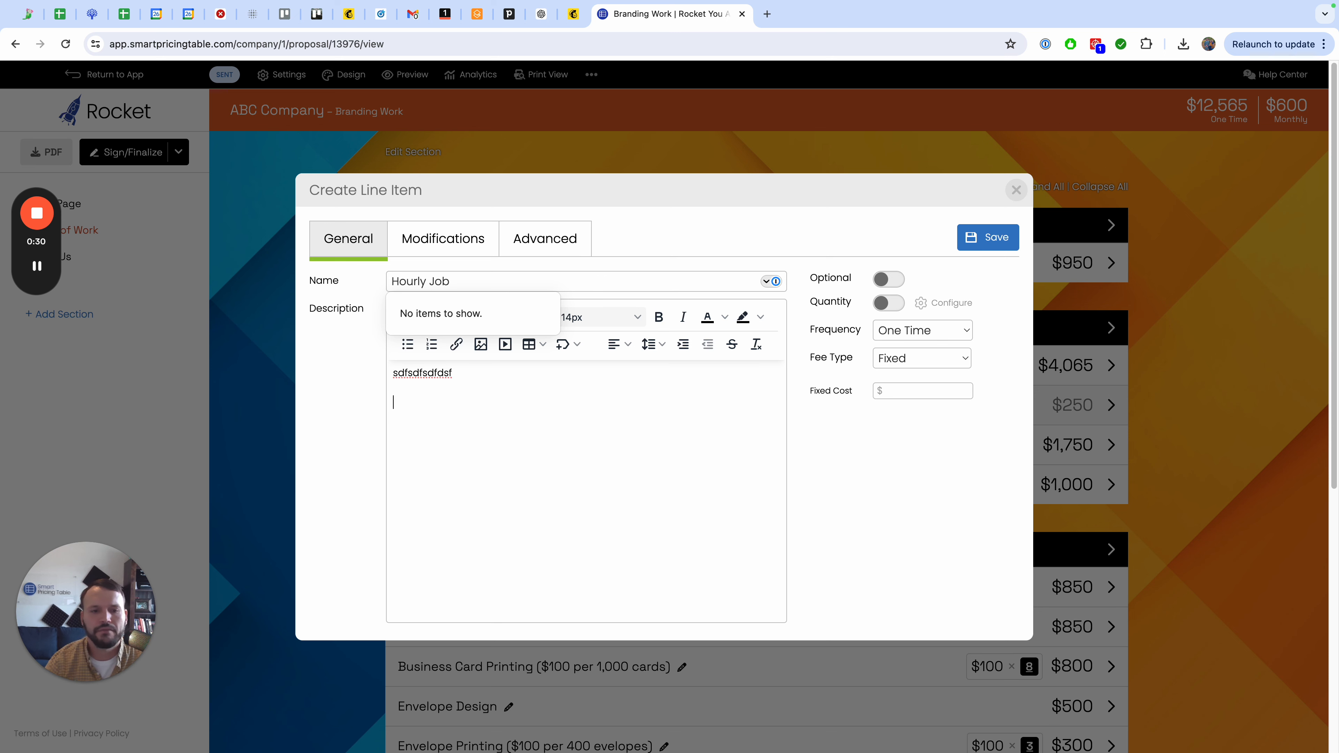
pyautogui.click(407, 344)
pyautogui.write('sdfsdfds')
pyautogui.press('Return')
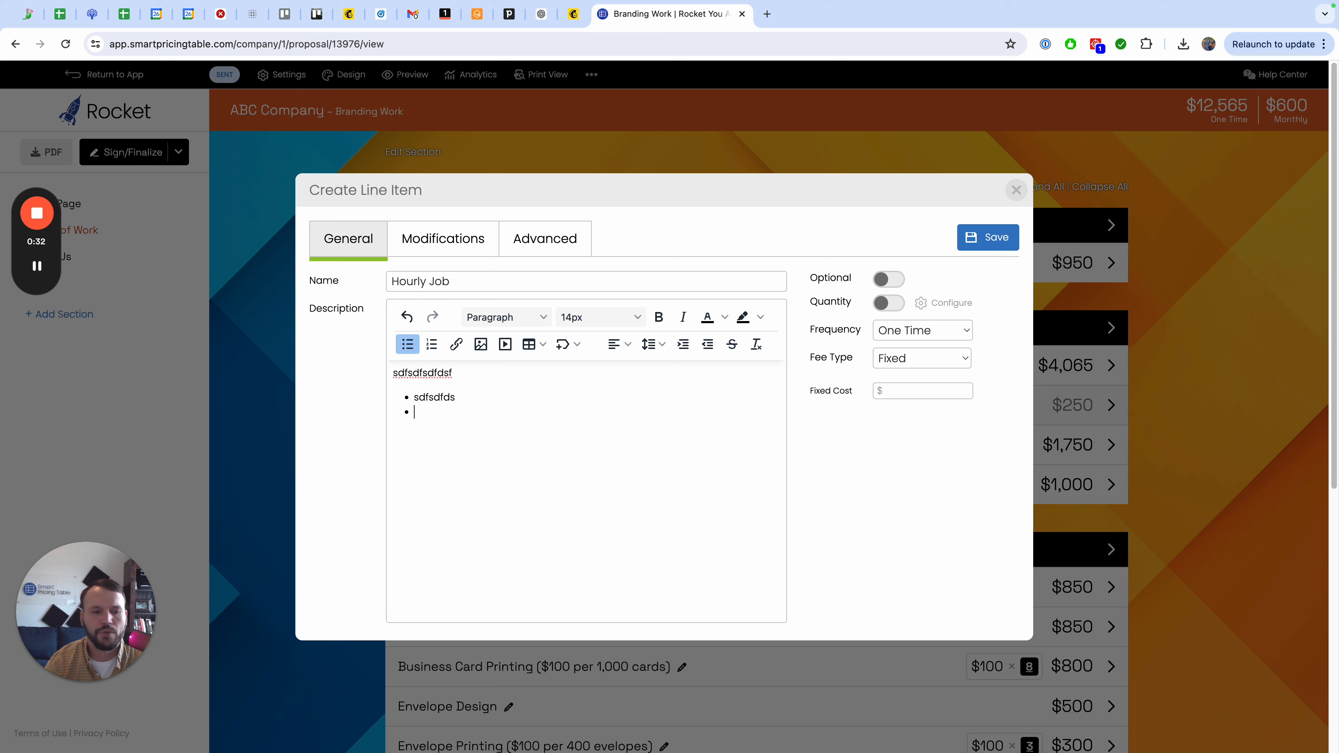
pyautogui.write('fsdfdsfsdf')
pyautogui.press('Return')
pyautogui.write('sdfsdfsdf')
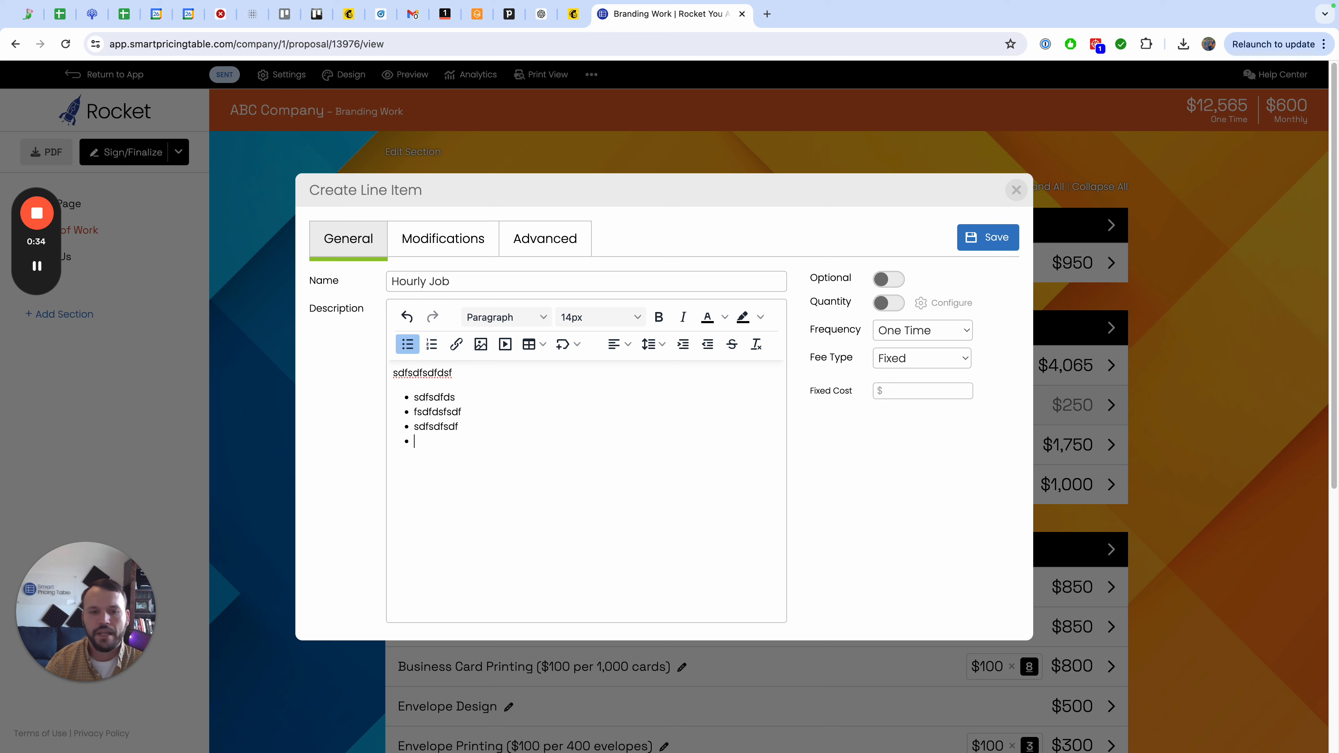
pyautogui.press('Return')
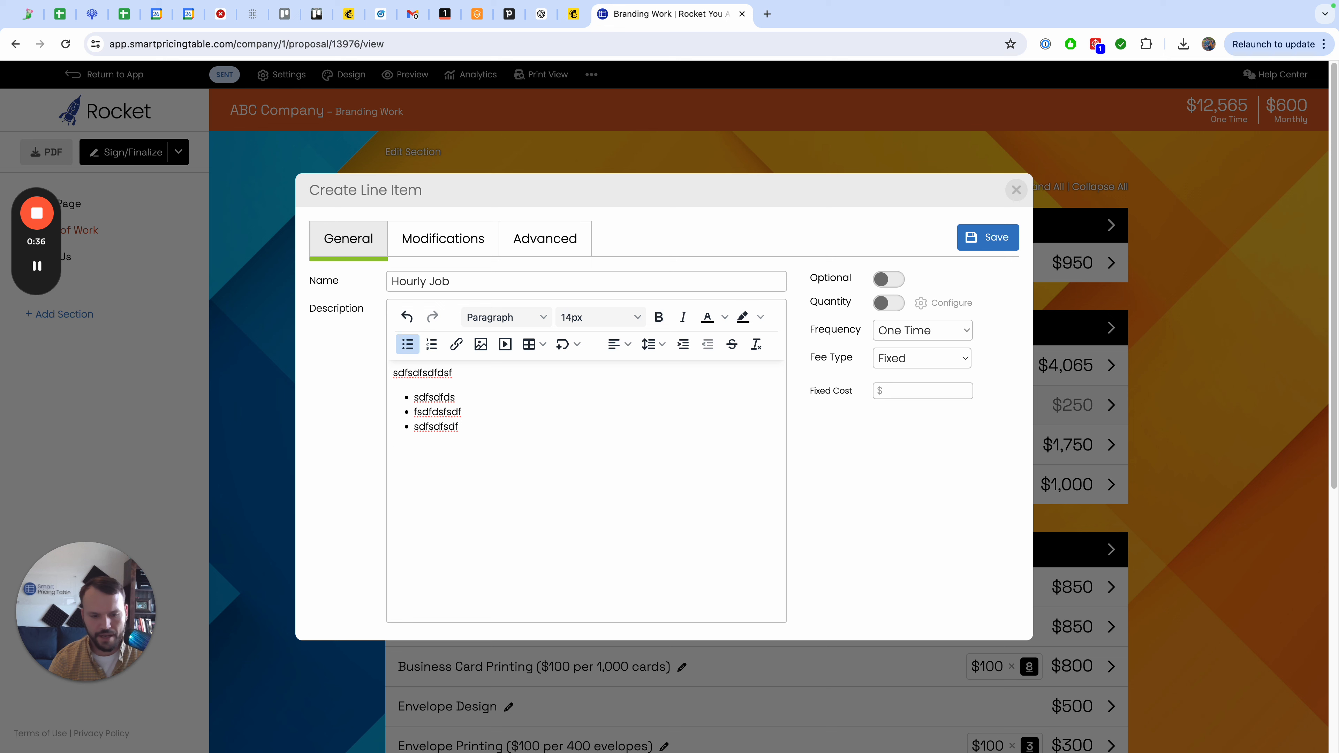
pyautogui.write('Cost: 5-1')
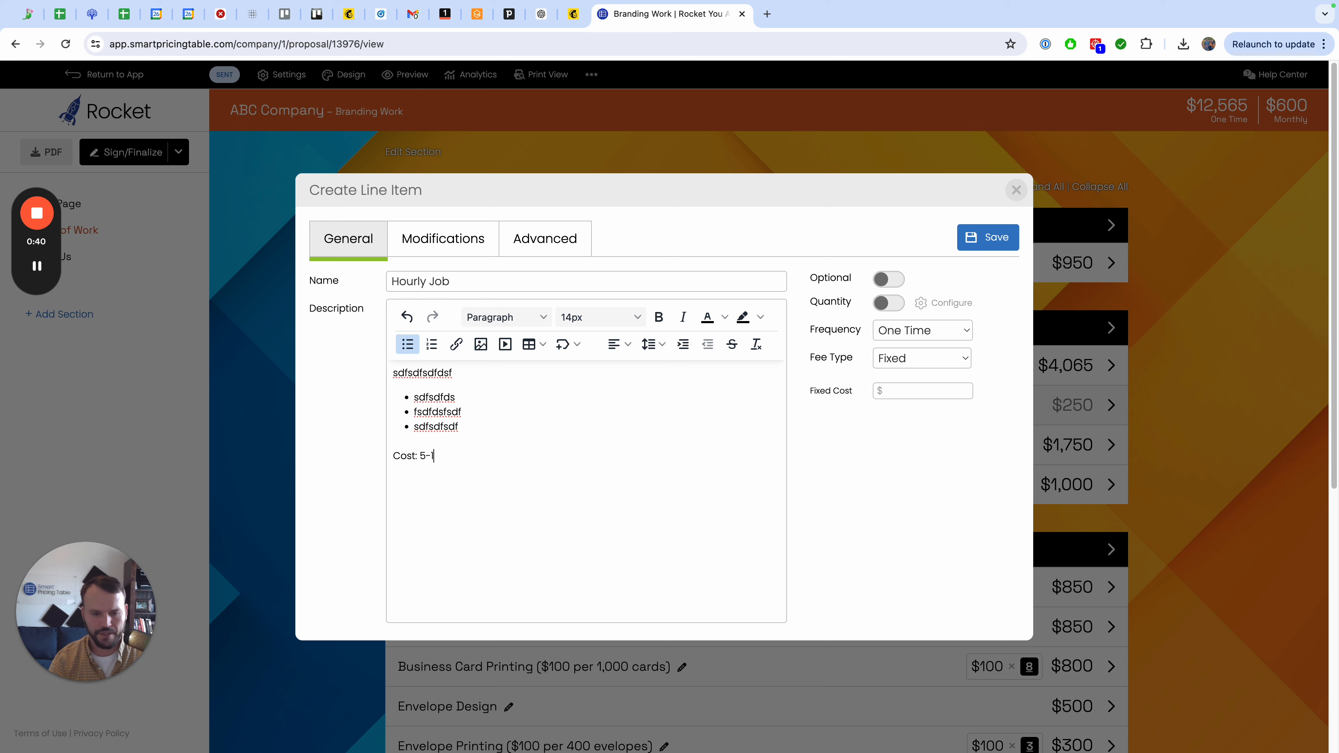
pyautogui.write('0 hours @ $150/hour')
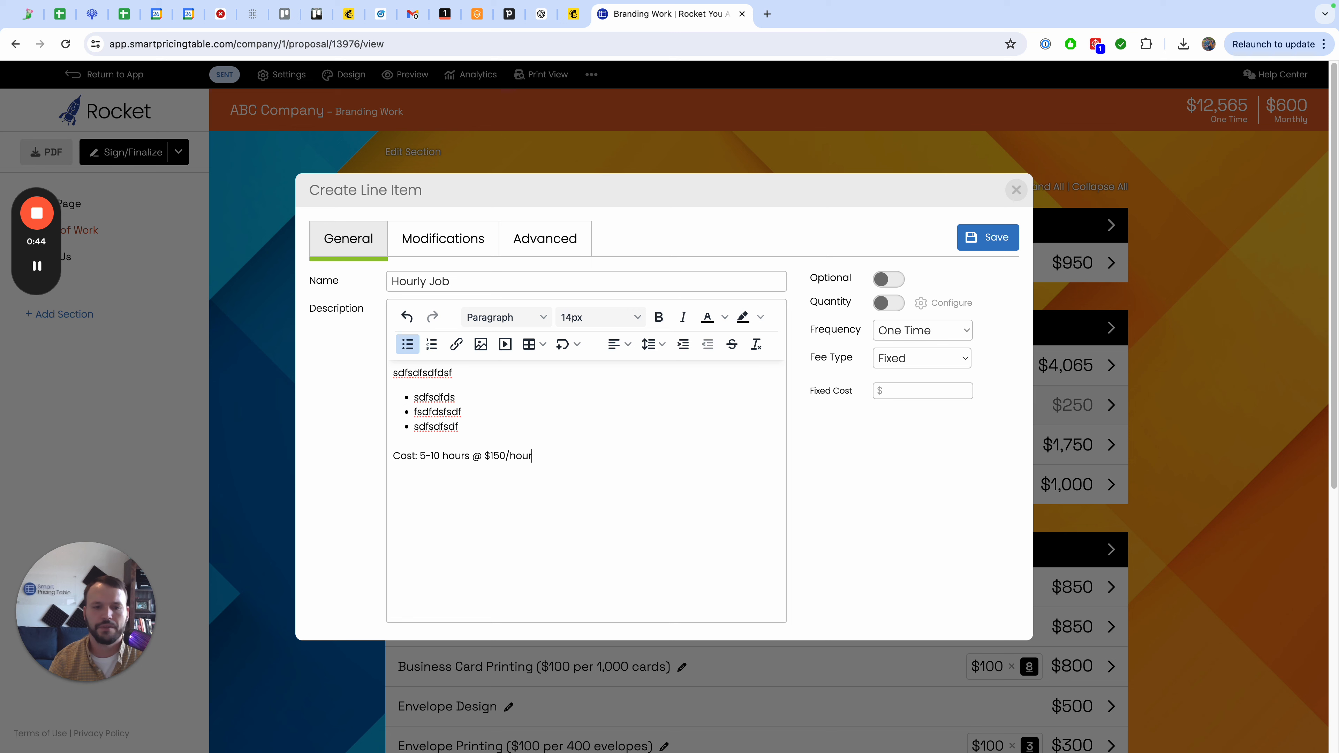
# Set the item's fee type to To Be Decided and save the line item.
pyautogui.click(892, 363)
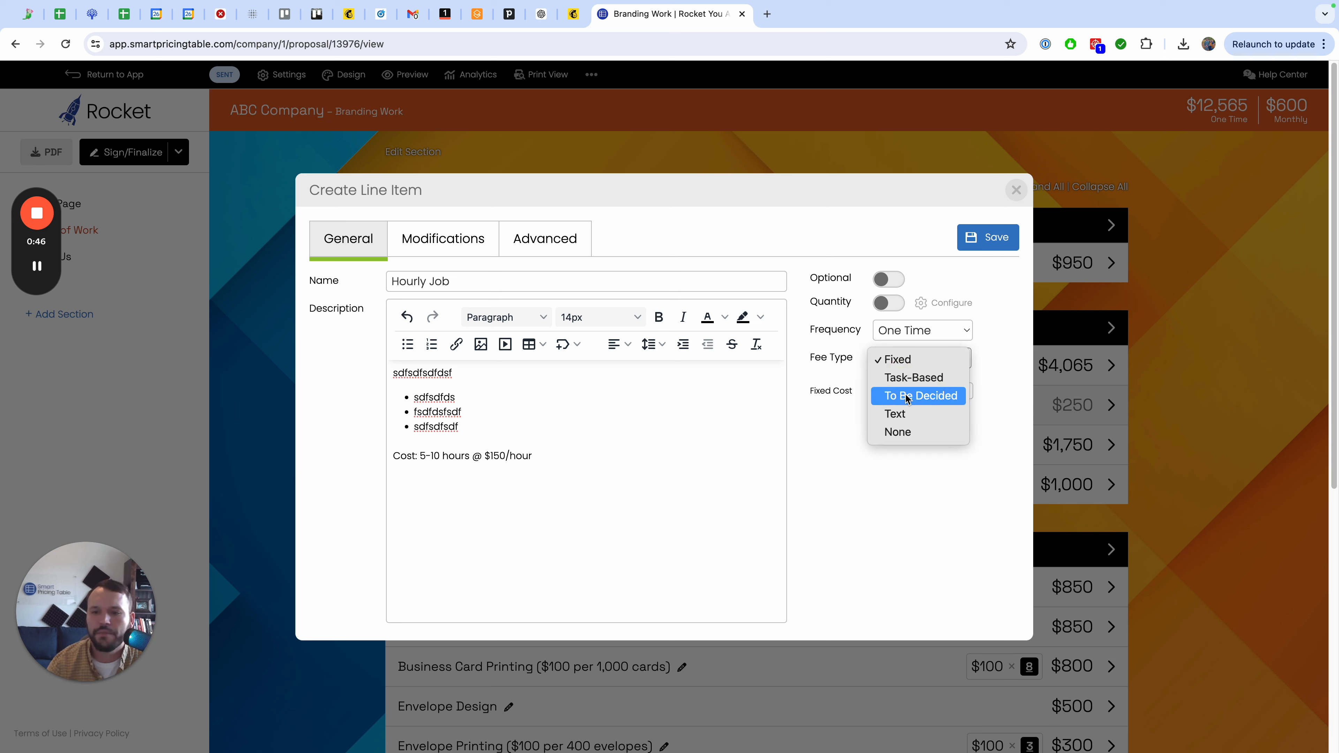
pyautogui.click(920, 395)
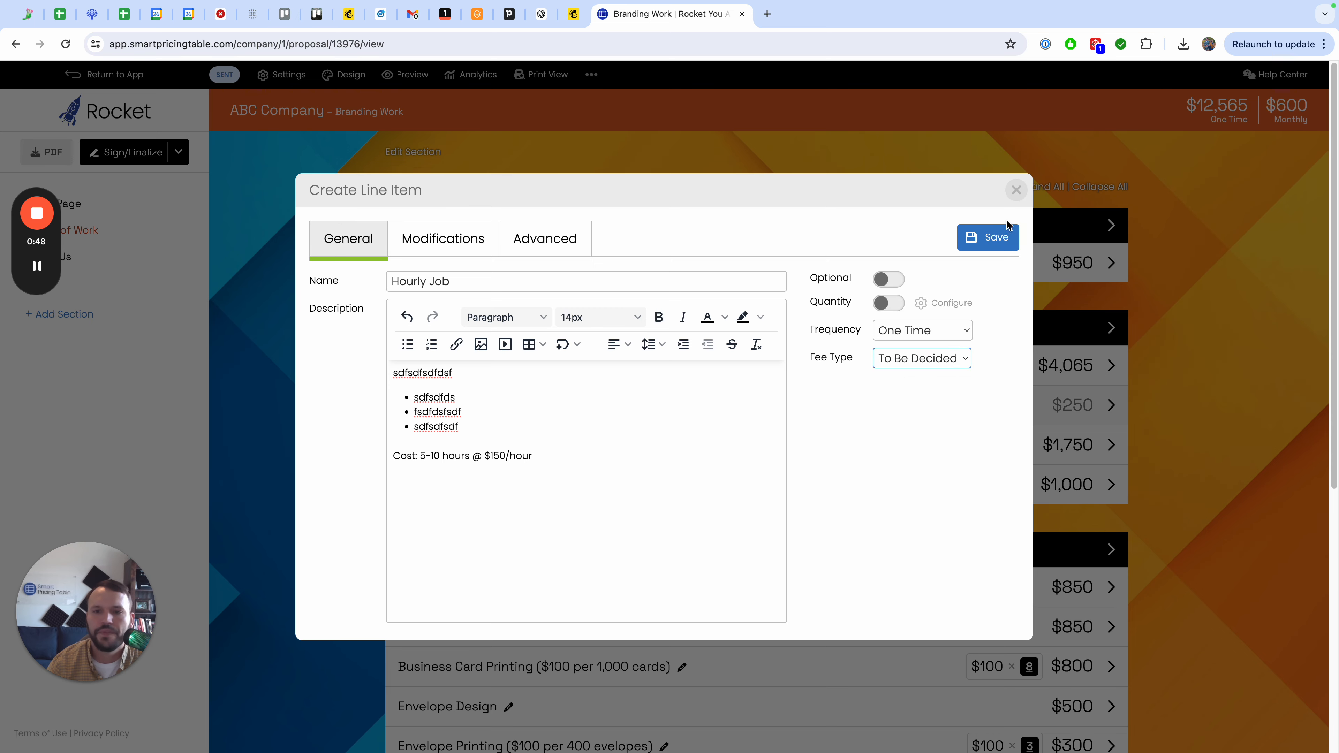
pyautogui.click(1001, 239)
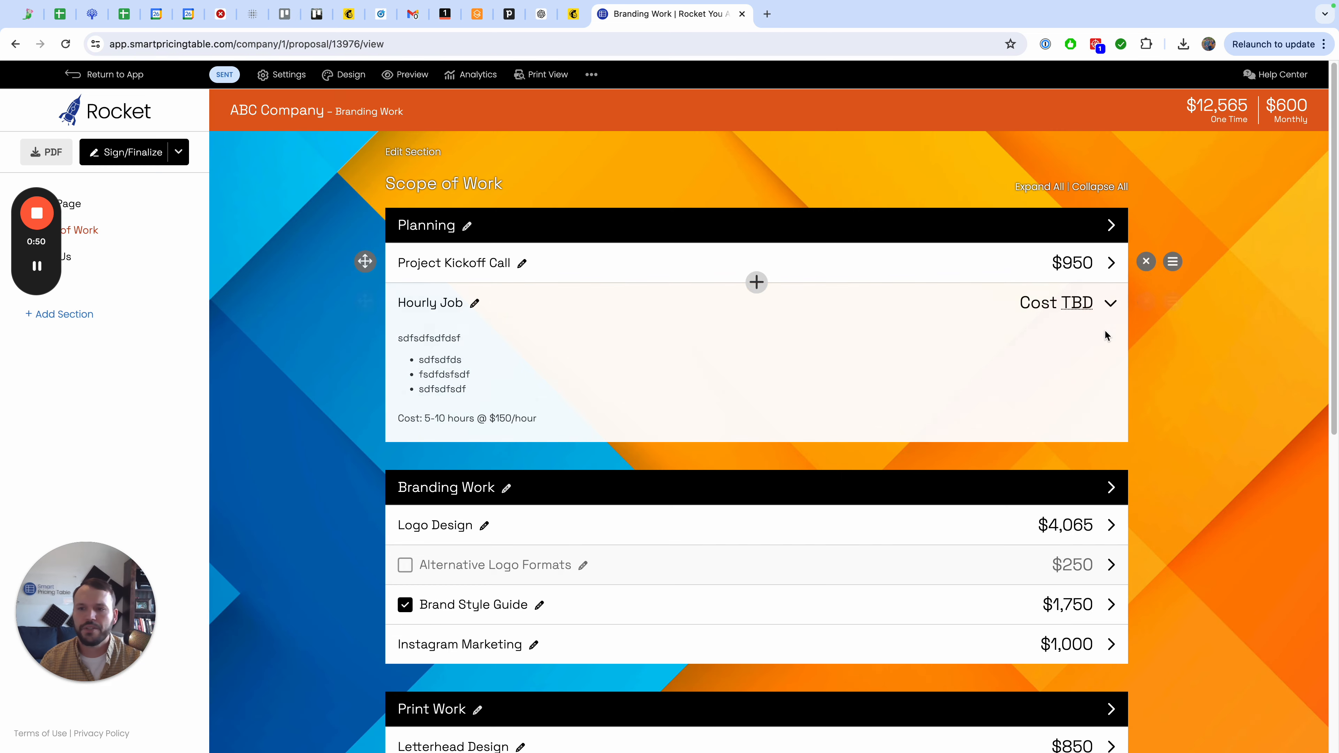
# Duplicate the Hourly Job line item.
pyautogui.click(1172, 301)
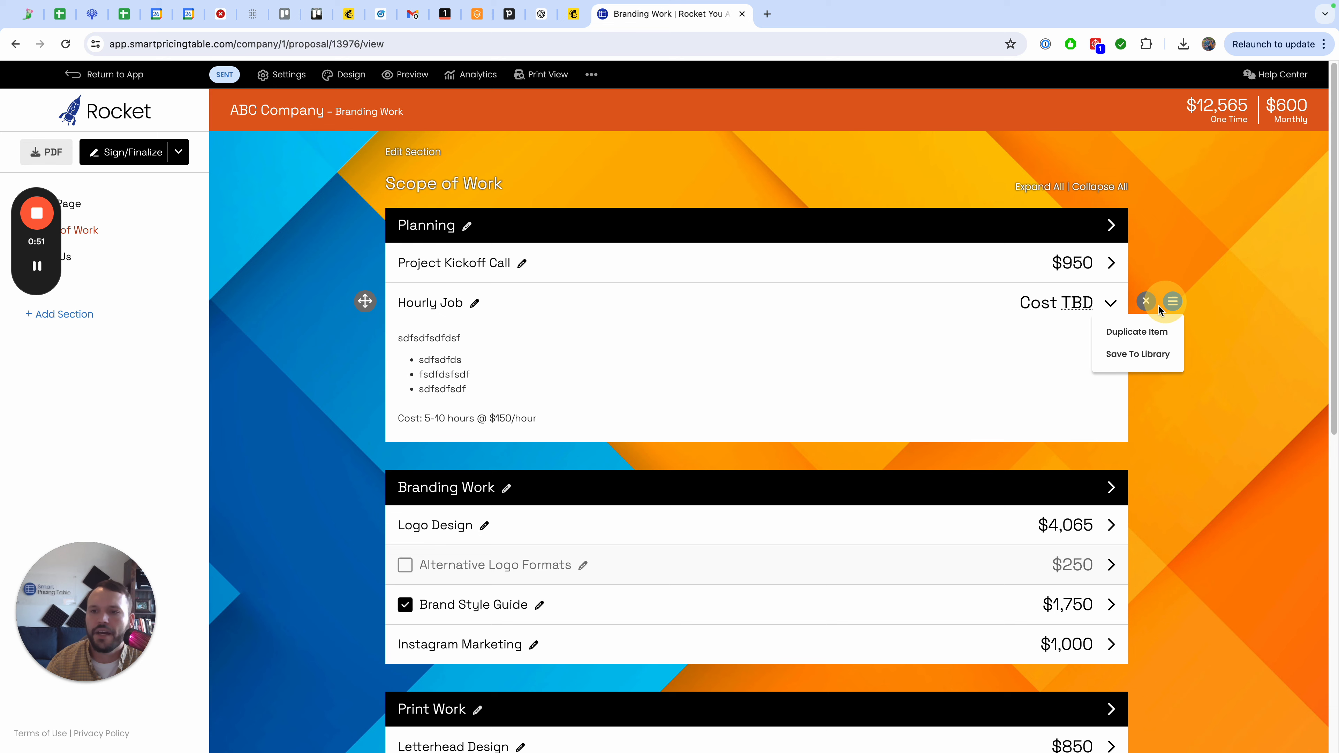
pyautogui.click(1142, 328)
# Change the copy's fee type to Fixed with a $150 fixed cost, enable Quantity, and save.
pyautogui.click(447, 464)
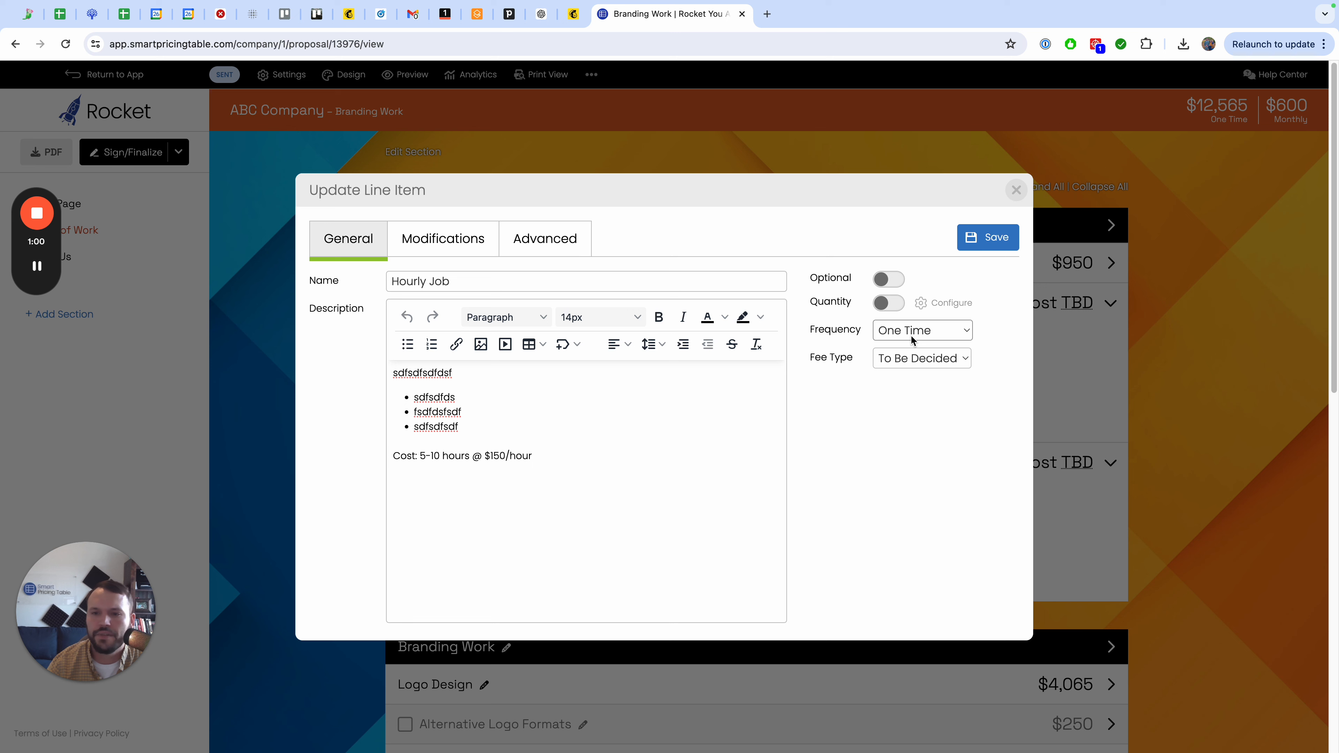
pyautogui.click(918, 356)
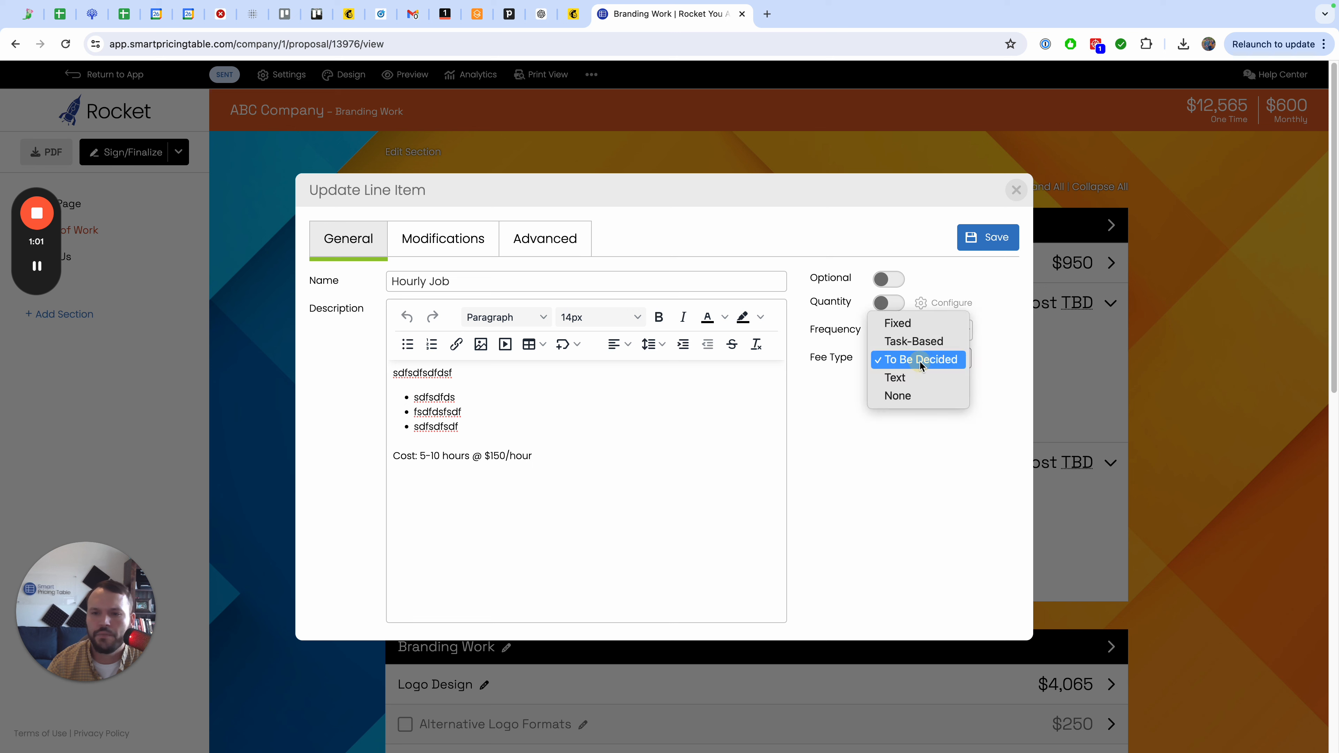
pyautogui.click(924, 324)
pyautogui.click(923, 392)
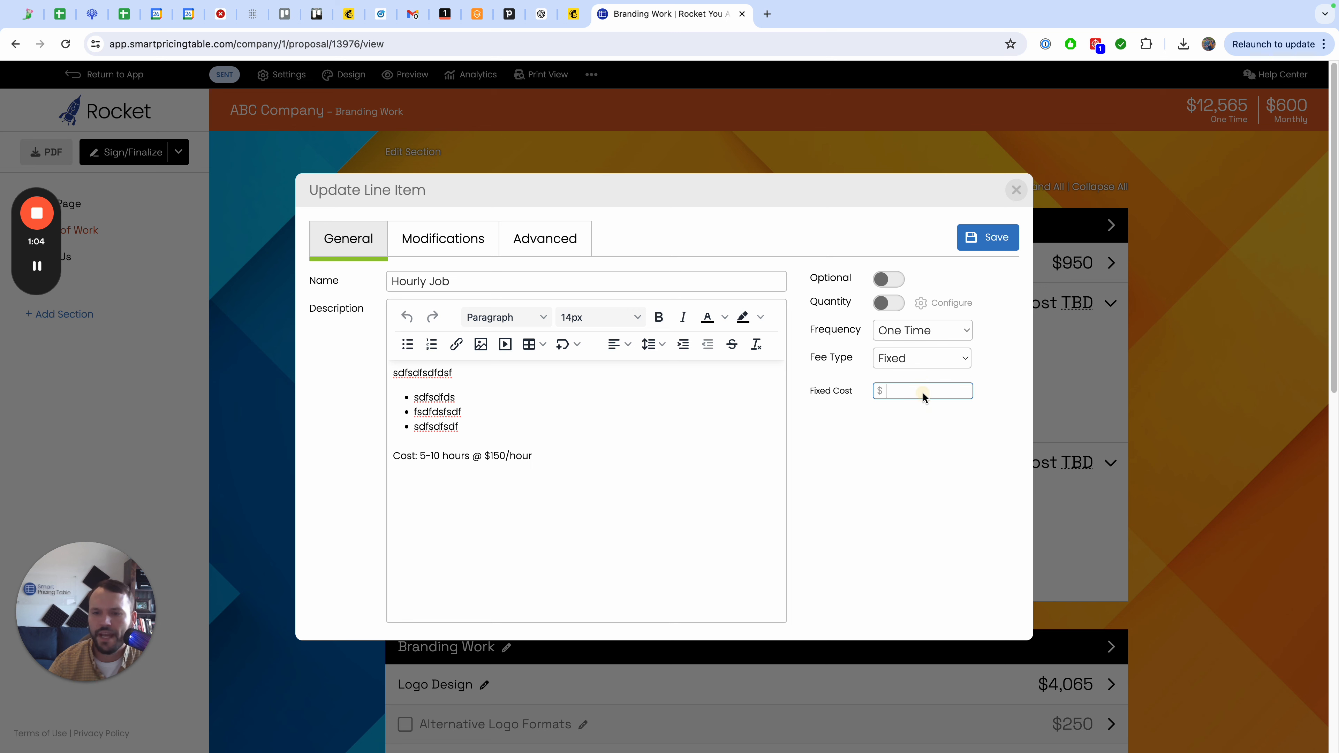
pyautogui.click(895, 309)
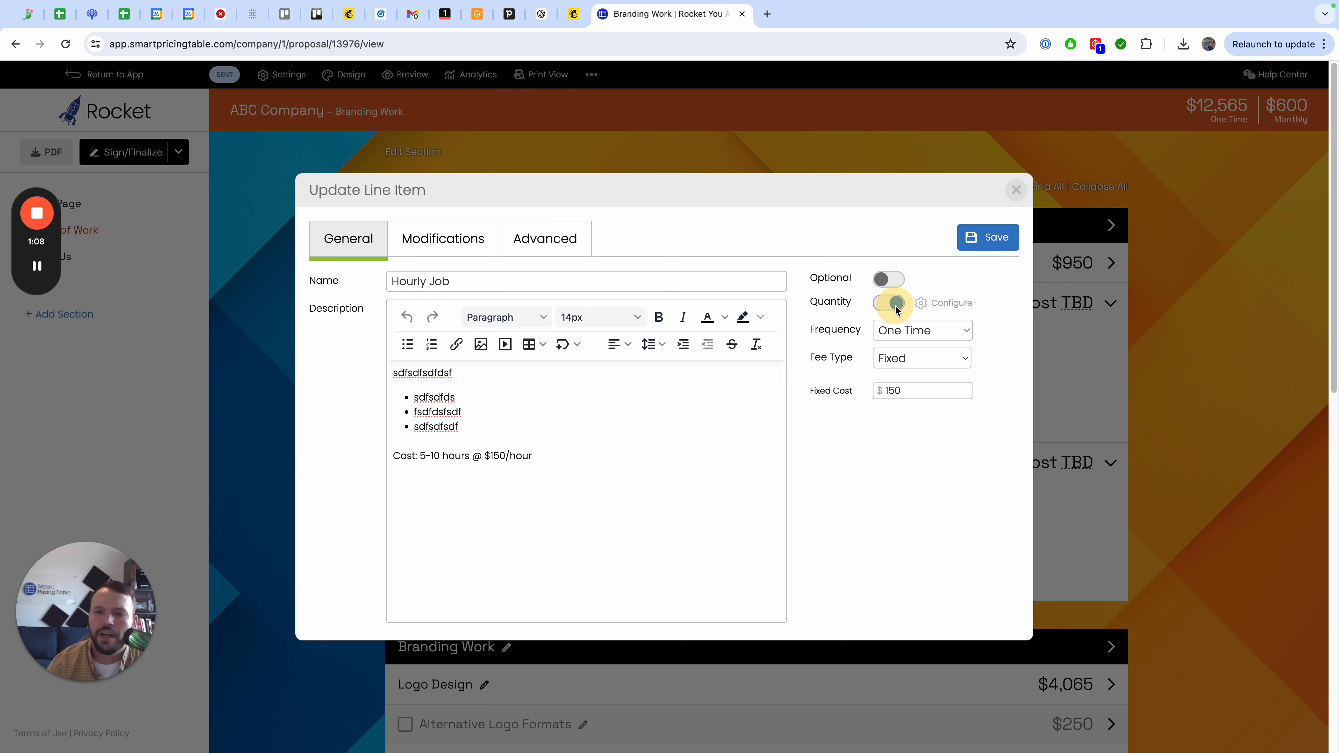
pyautogui.click(999, 236)
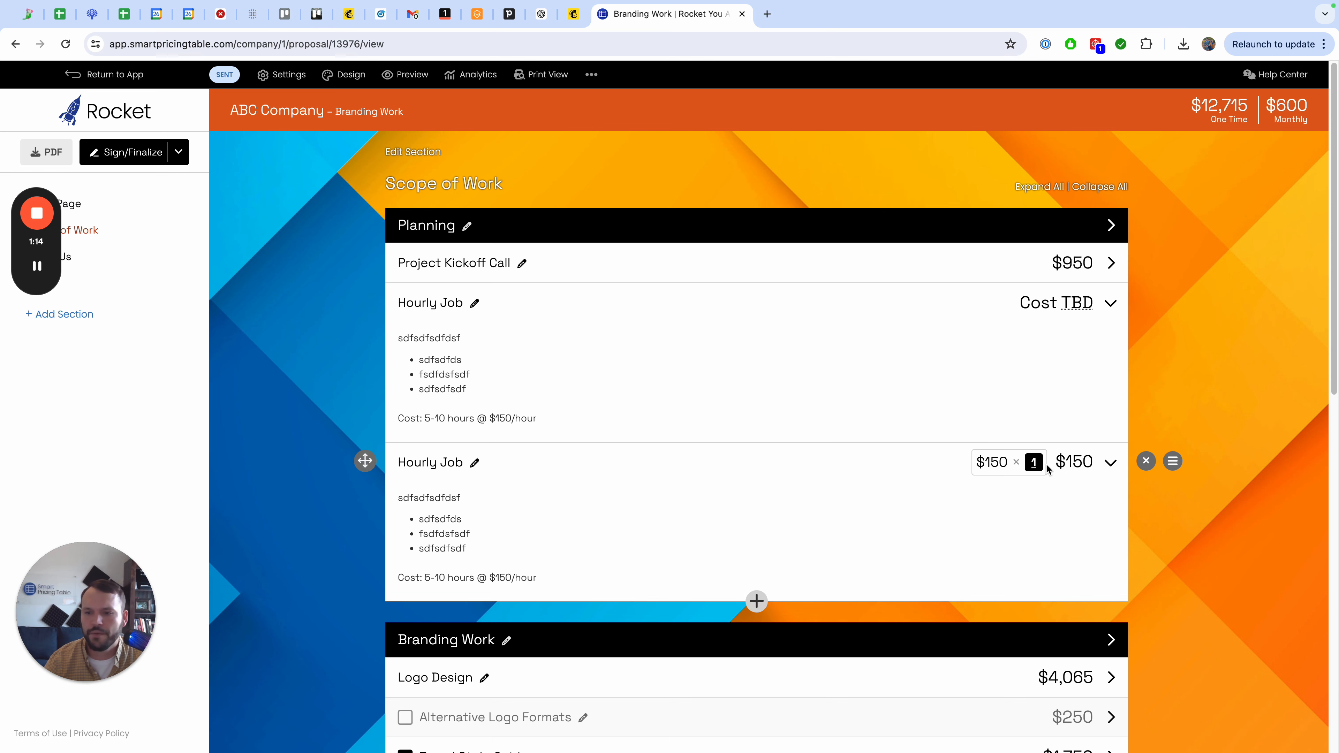
# Set the copy's quantity to 10.
pyautogui.click(1033, 463)
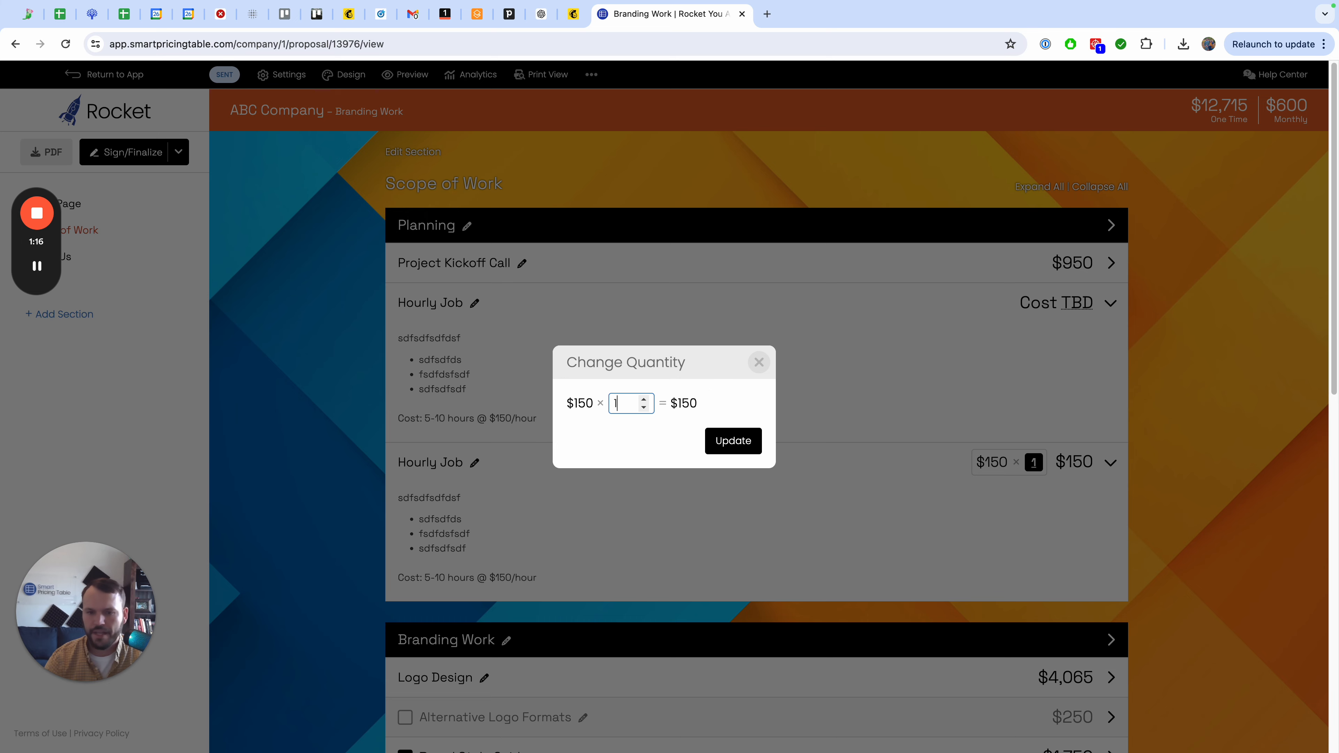
pyautogui.write('0')
pyautogui.click(732, 440)
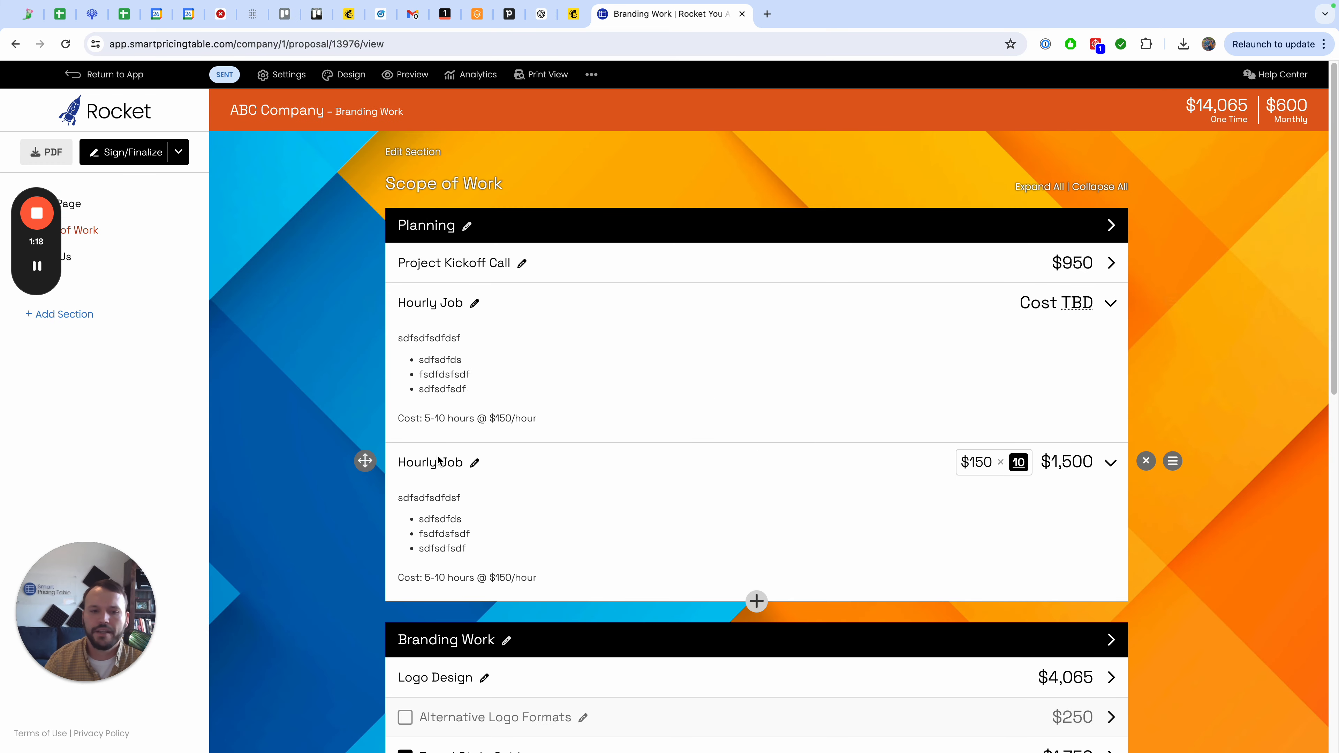
pyautogui.click(457, 462)
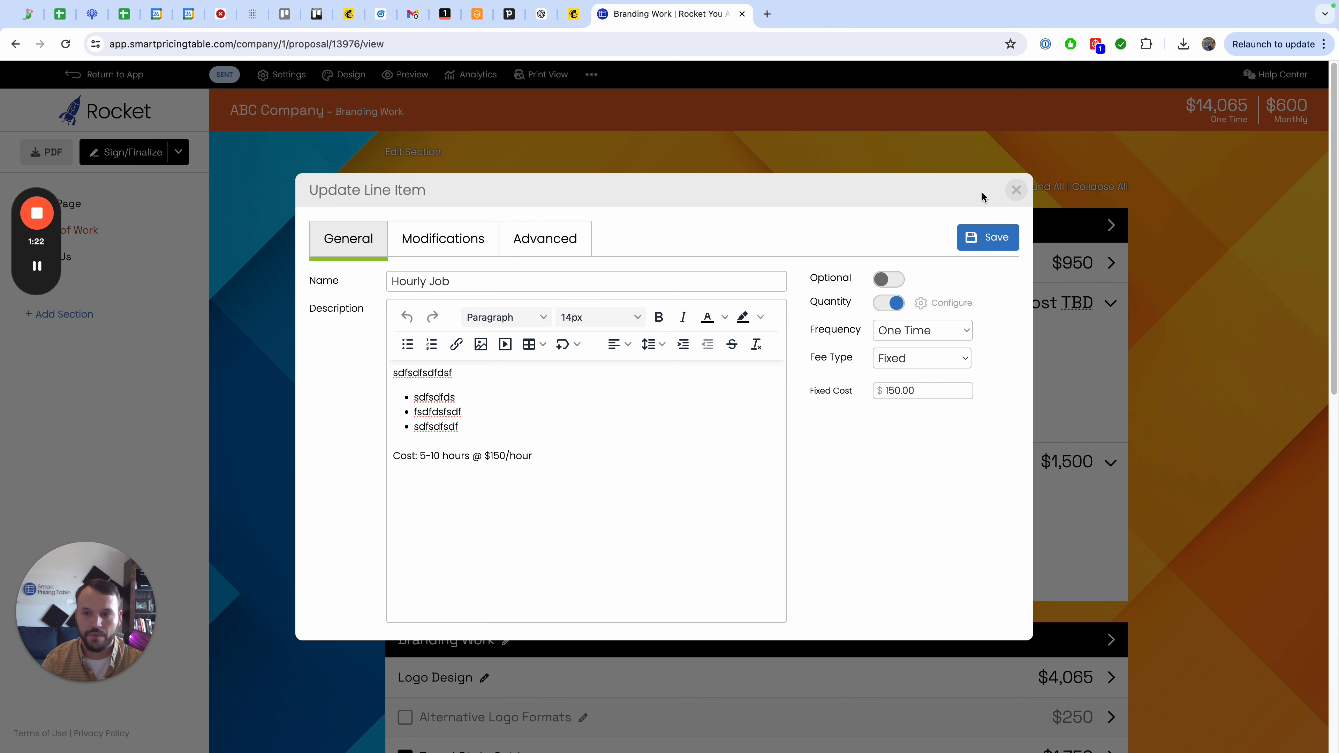
pyautogui.click(1015, 191)
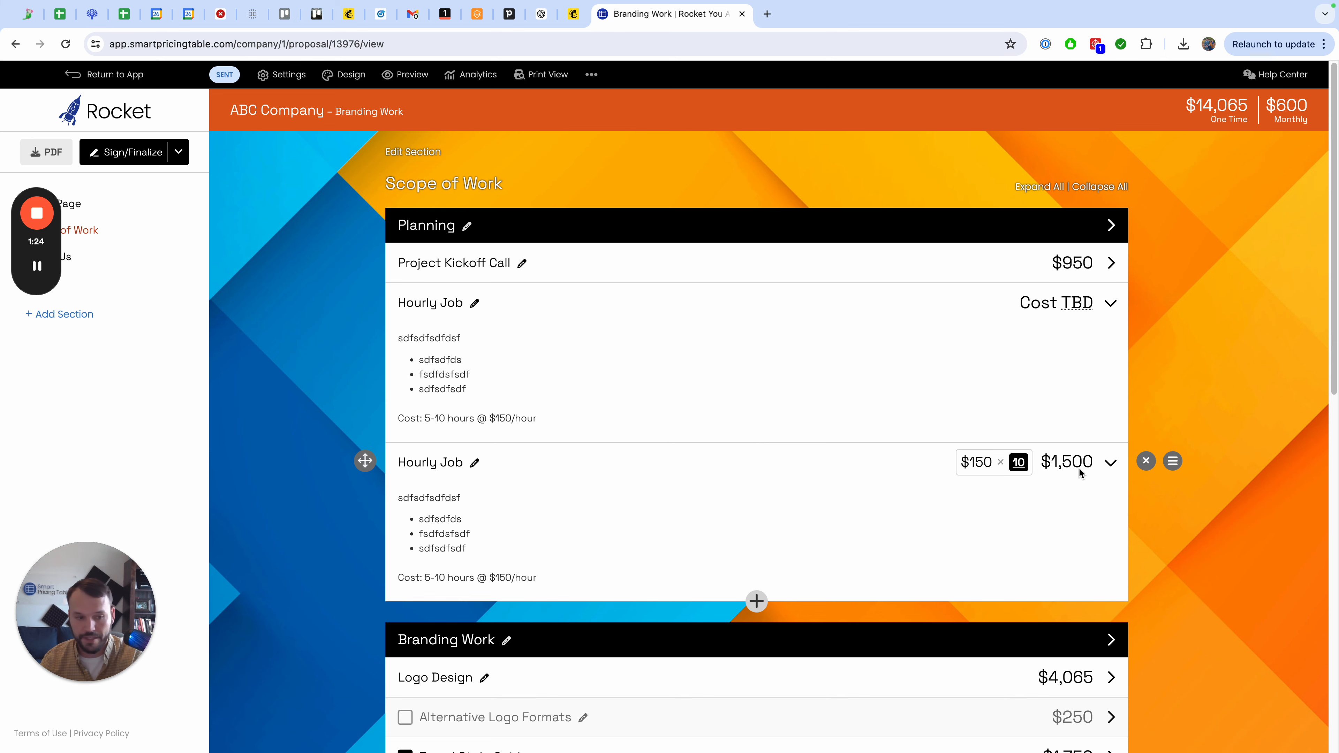
# Highlight the copy's cost line in light yellow and save the item.
pyautogui.click(443, 464)
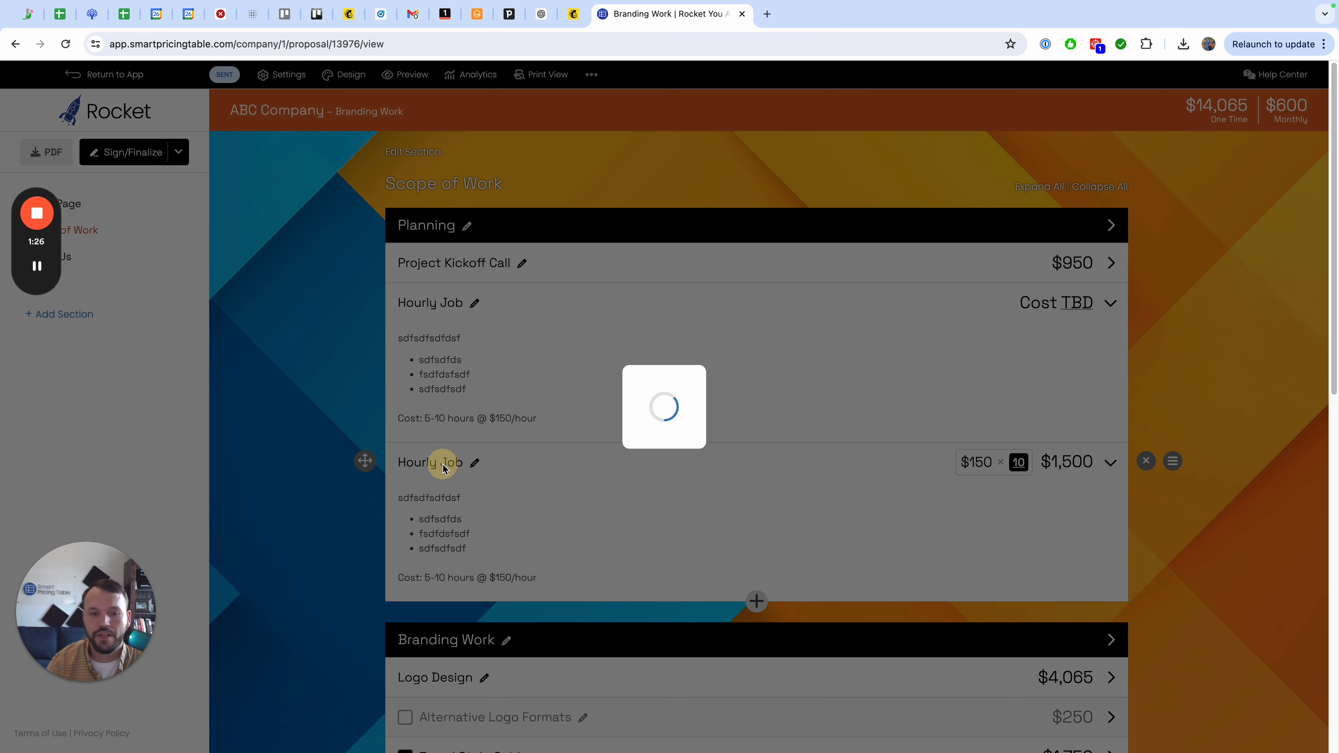
pyautogui.moveTo(534, 457); pyautogui.dragTo(356, 460)
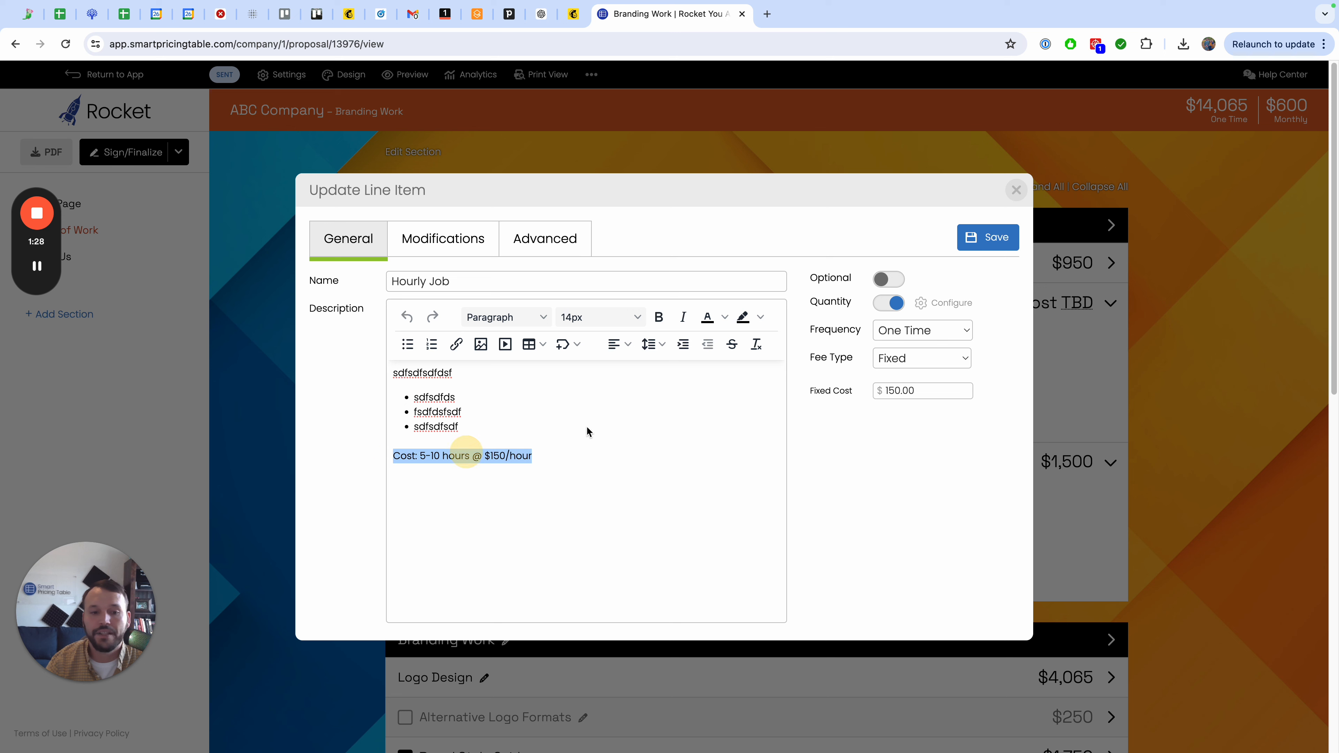
pyautogui.click(724, 317)
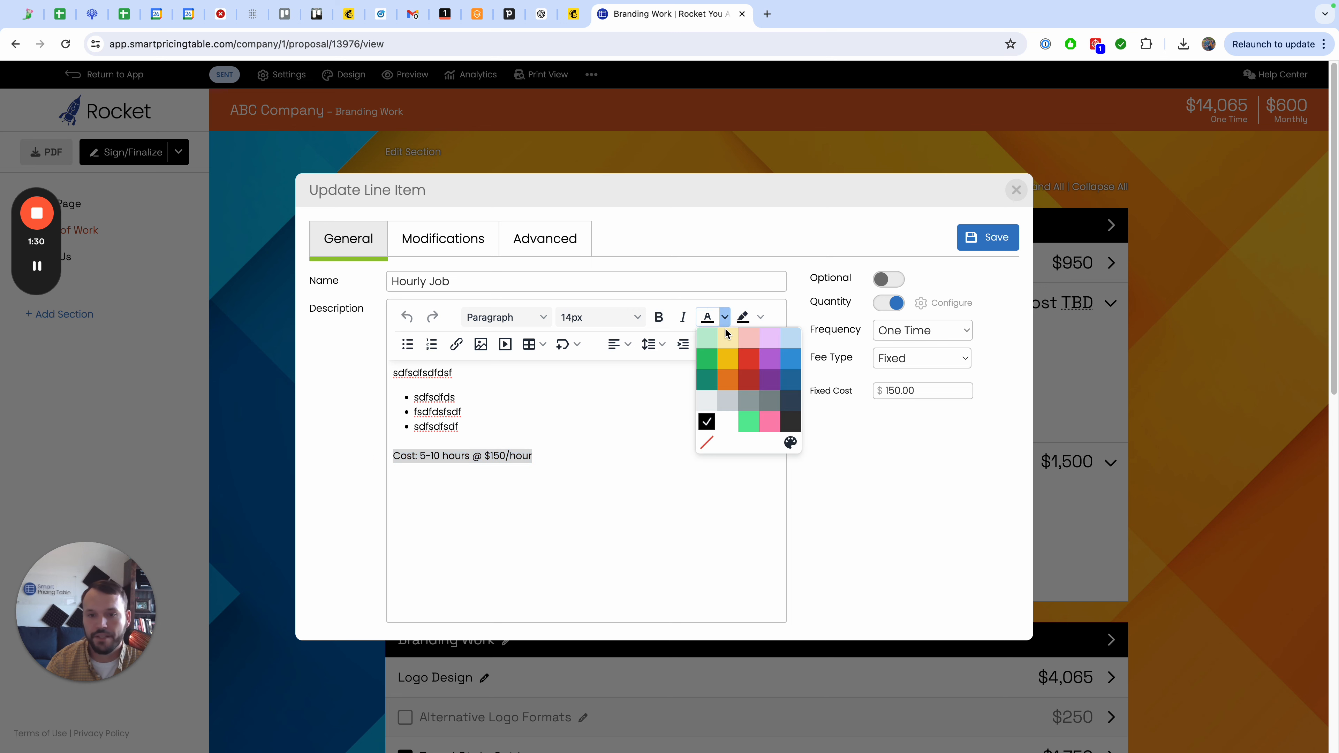
pyautogui.click(760, 317)
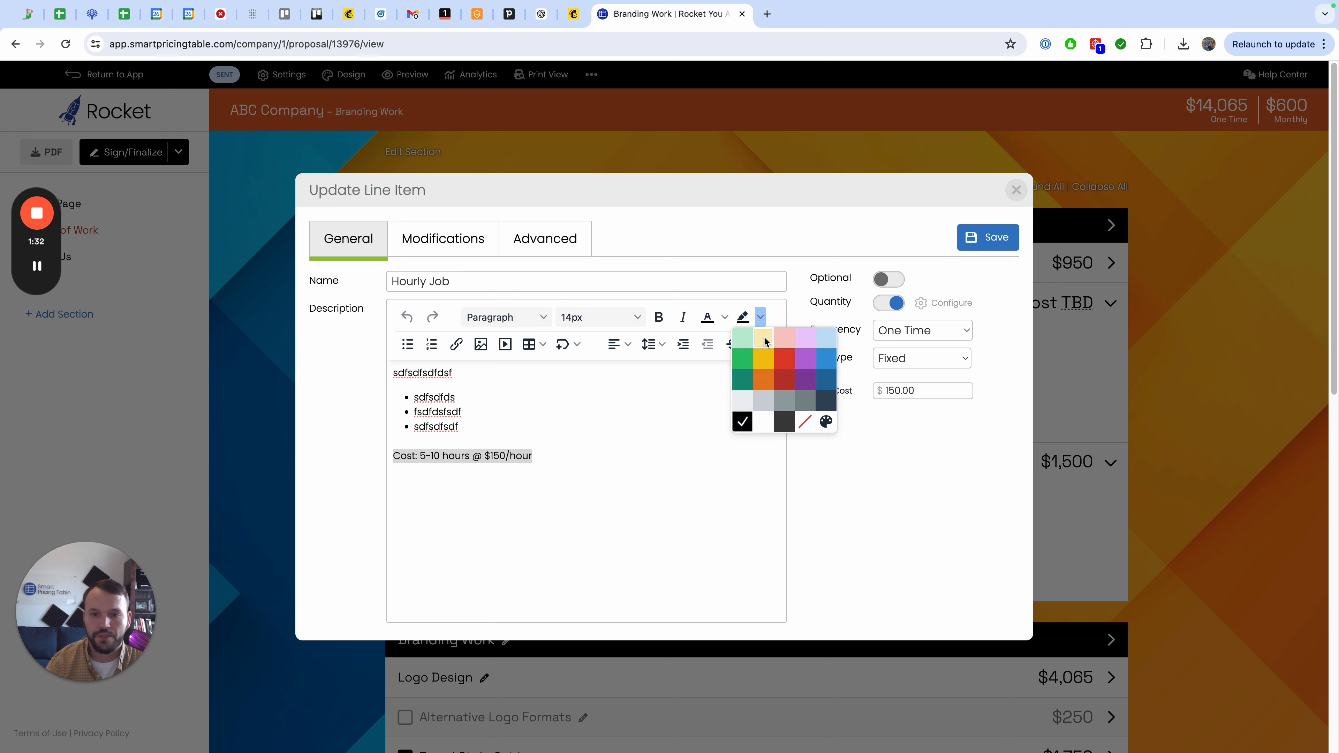
pyautogui.click(763, 339)
pyautogui.click(969, 238)
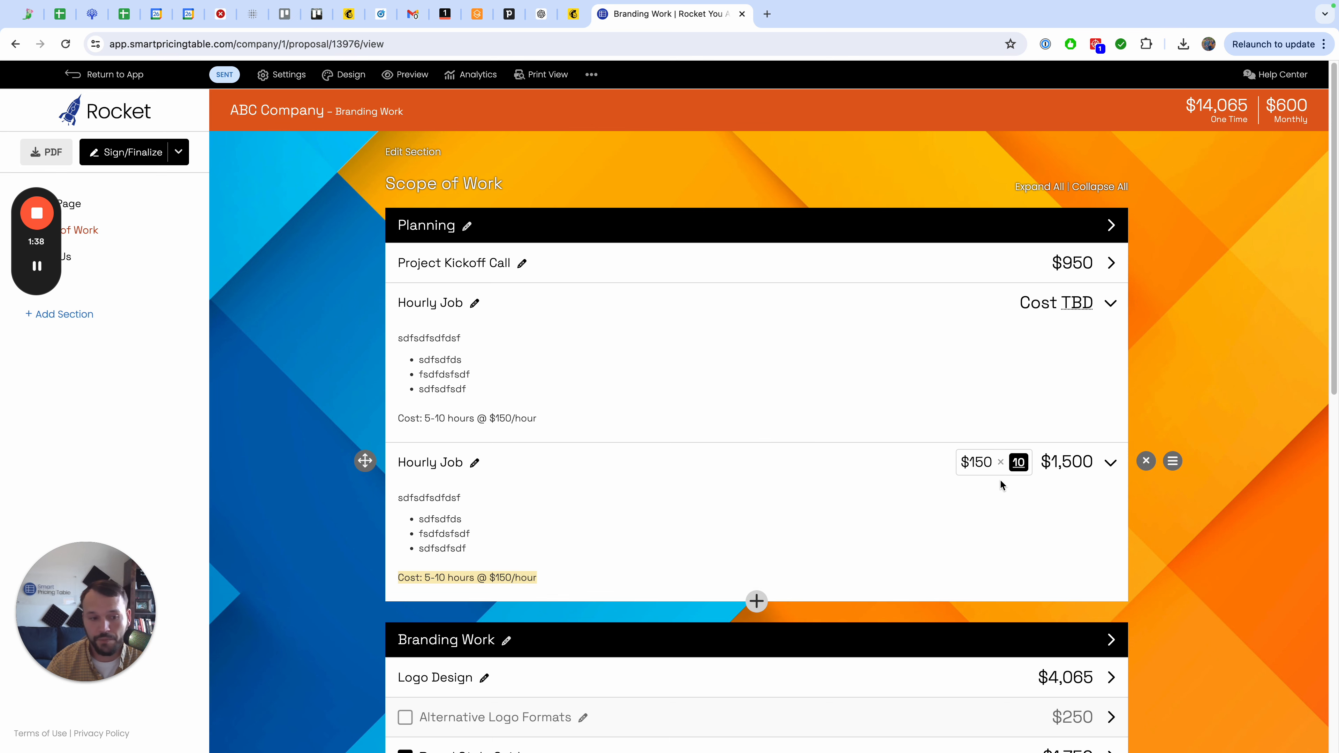
# Preview the proposal's Scope of Work section, then return to the editor.
pyautogui.click(406, 74)
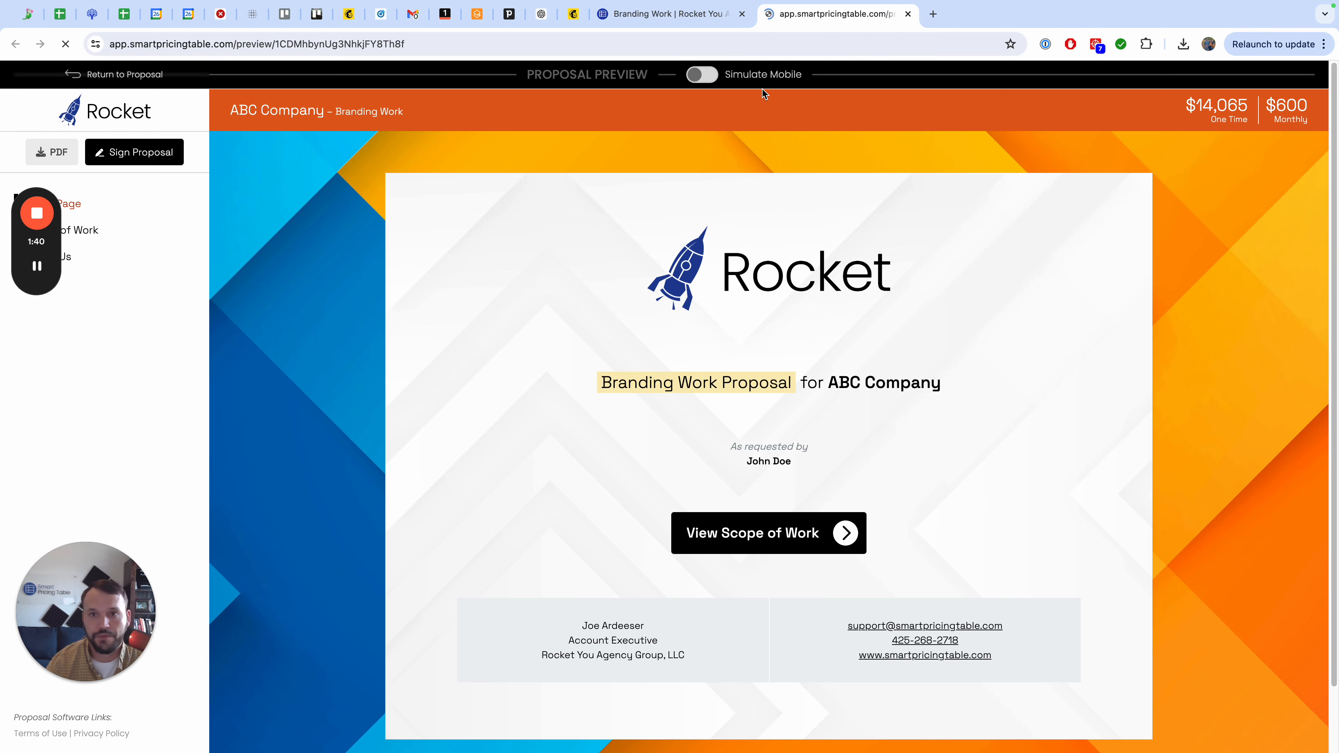
pyautogui.scroll(-1, 833, 378)
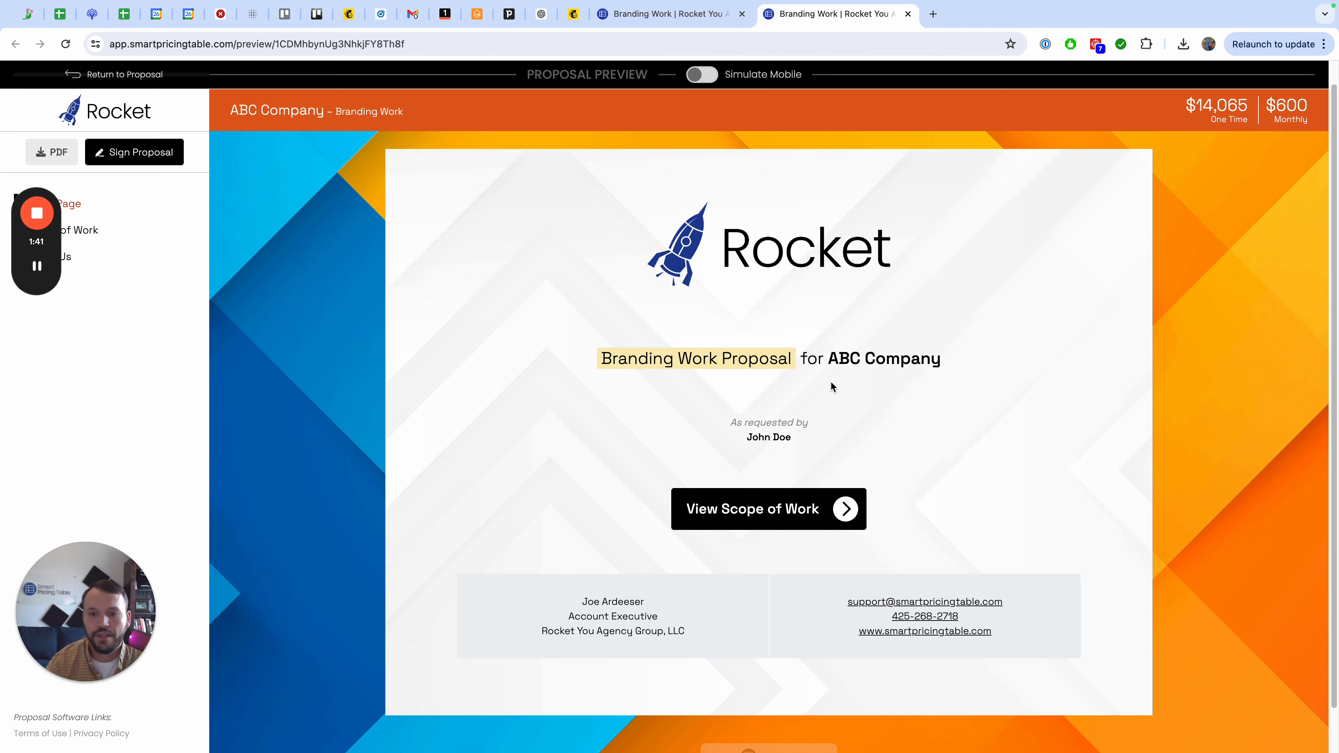
pyautogui.click(93, 230)
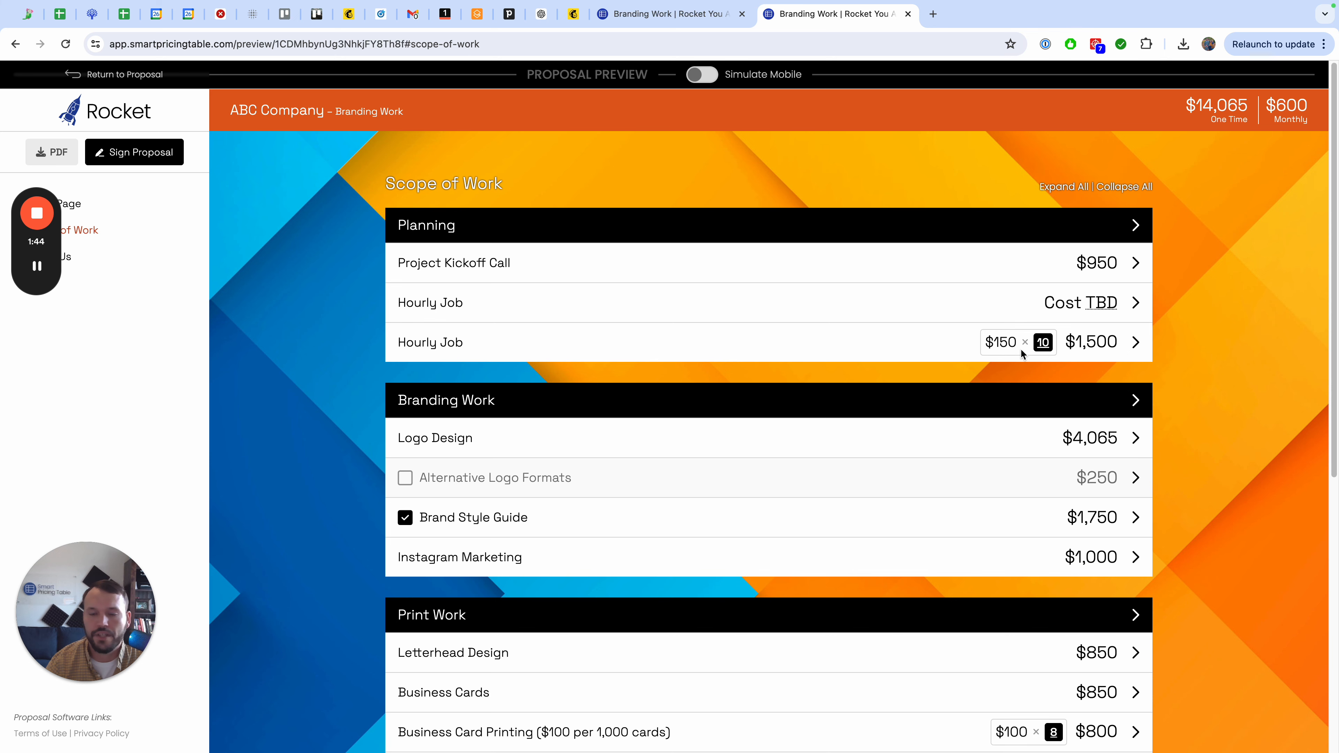
pyautogui.click(667, 14)
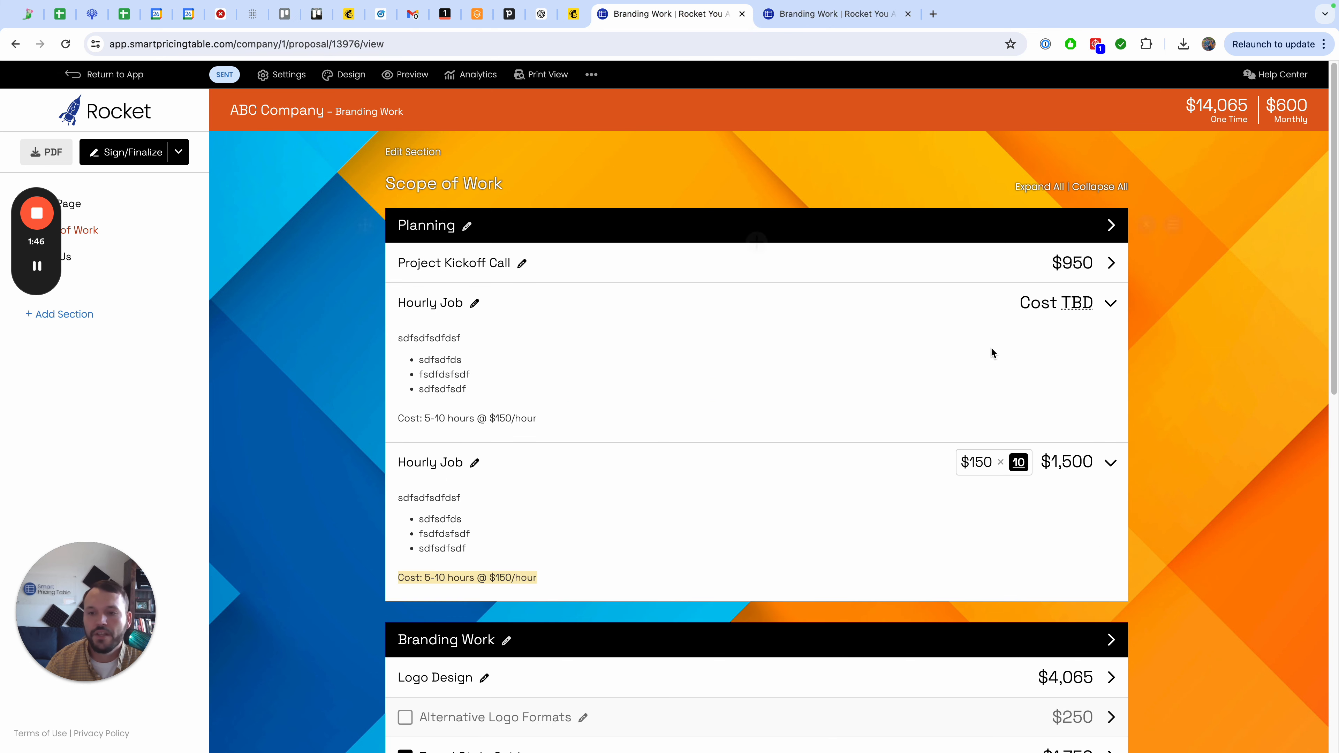
# Make the second Hourly Job's quantity editable by the recipient in its quantity settings, then save the item.
pyautogui.click(436, 468)
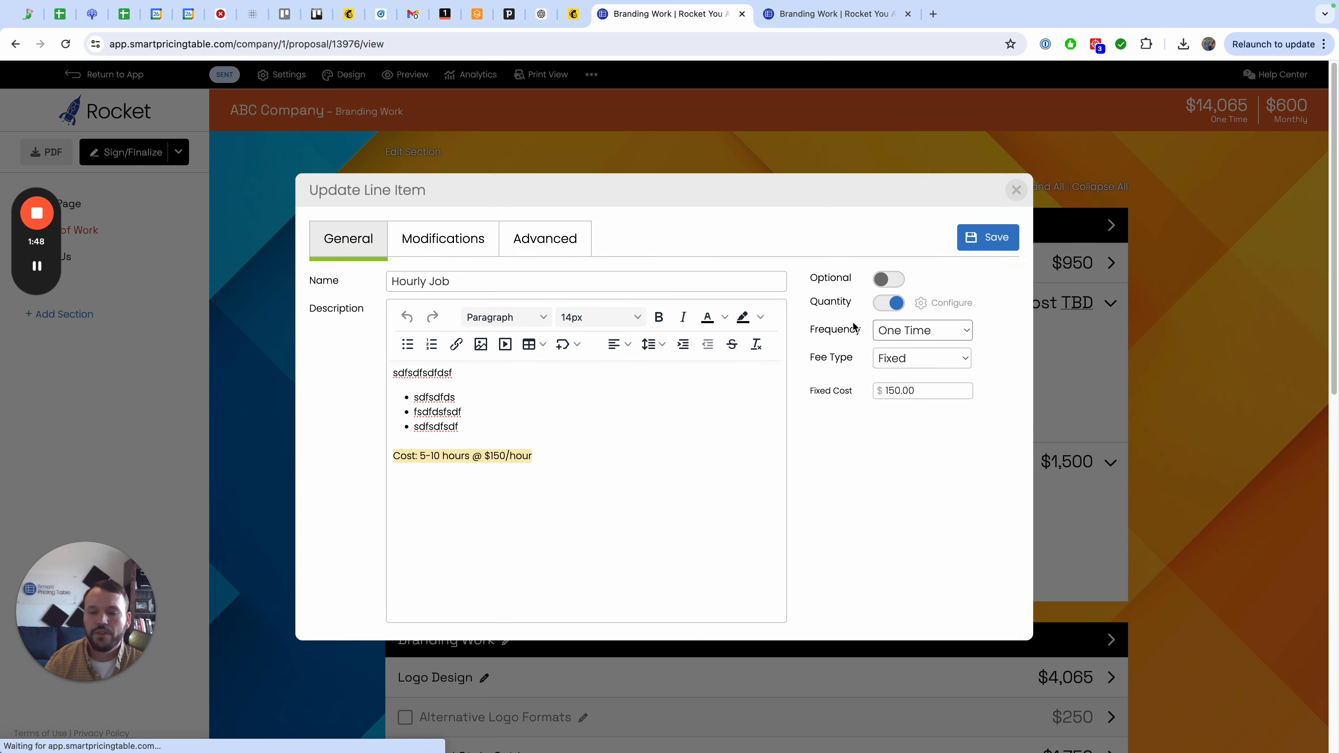
pyautogui.click(947, 304)
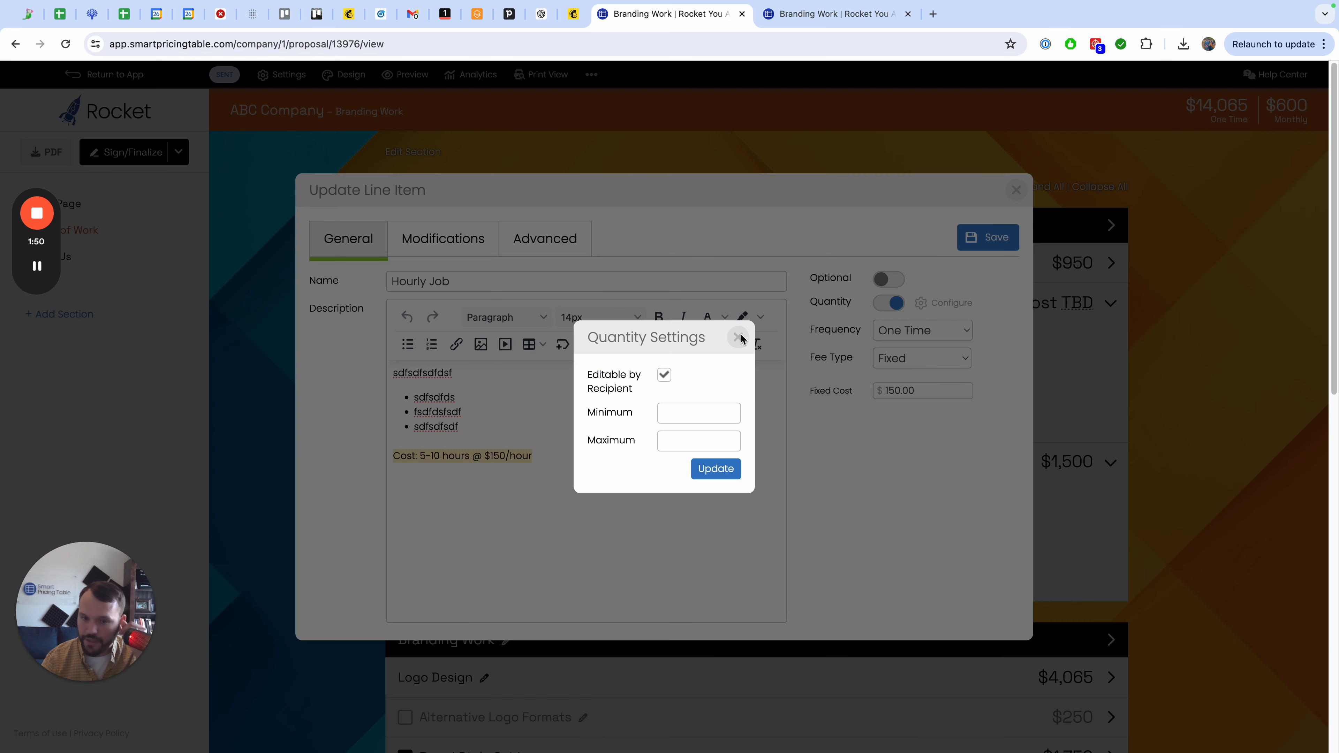
pyautogui.click(663, 377)
pyautogui.click(717, 469)
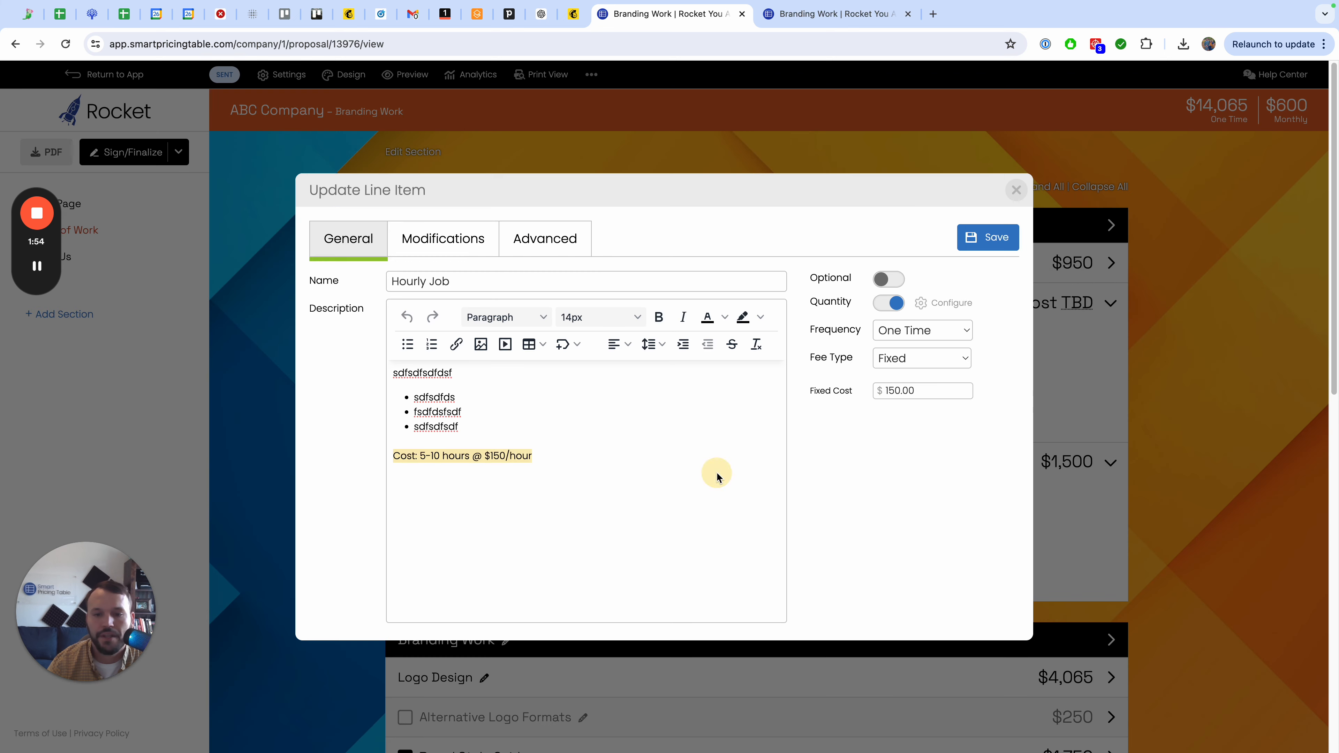
pyautogui.click(998, 239)
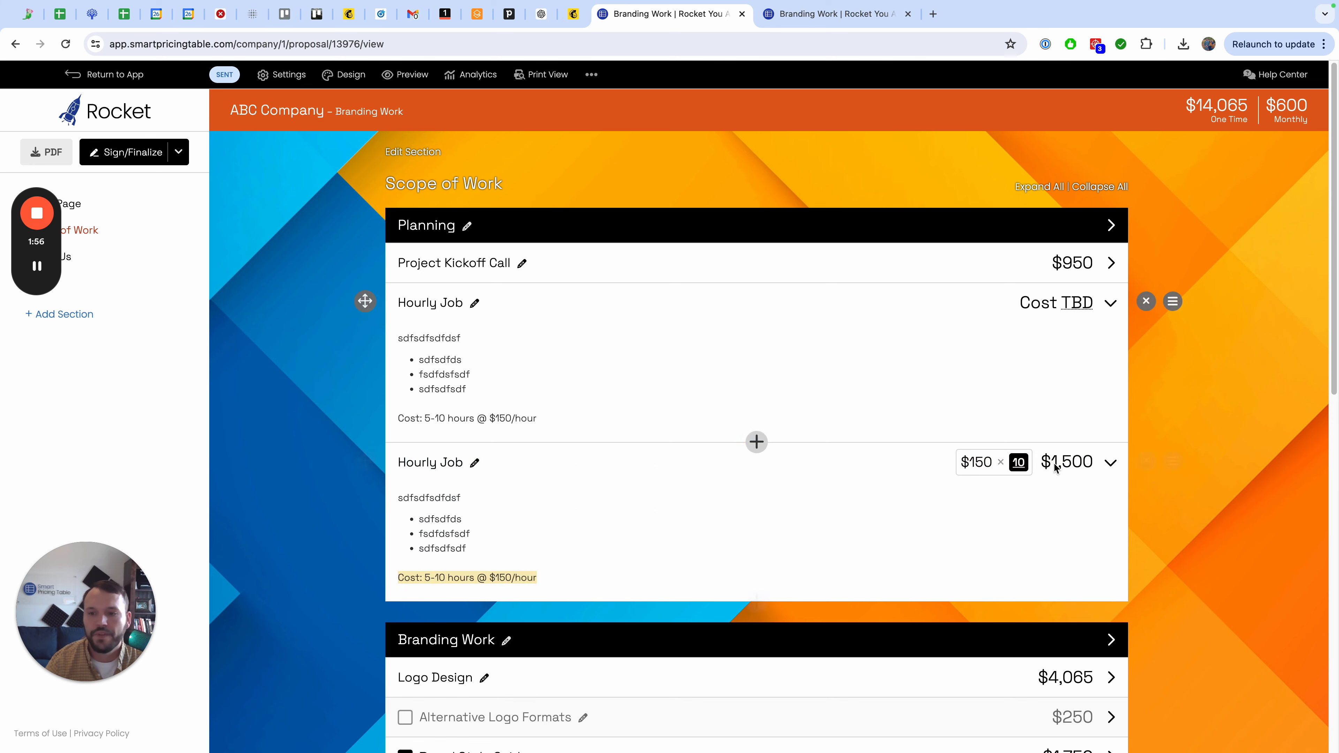
# Reload the proposal preview and try adjusting the second Hourly Job's quantity as a recipient.
pyautogui.click(805, 13)
pyautogui.press('super+r')
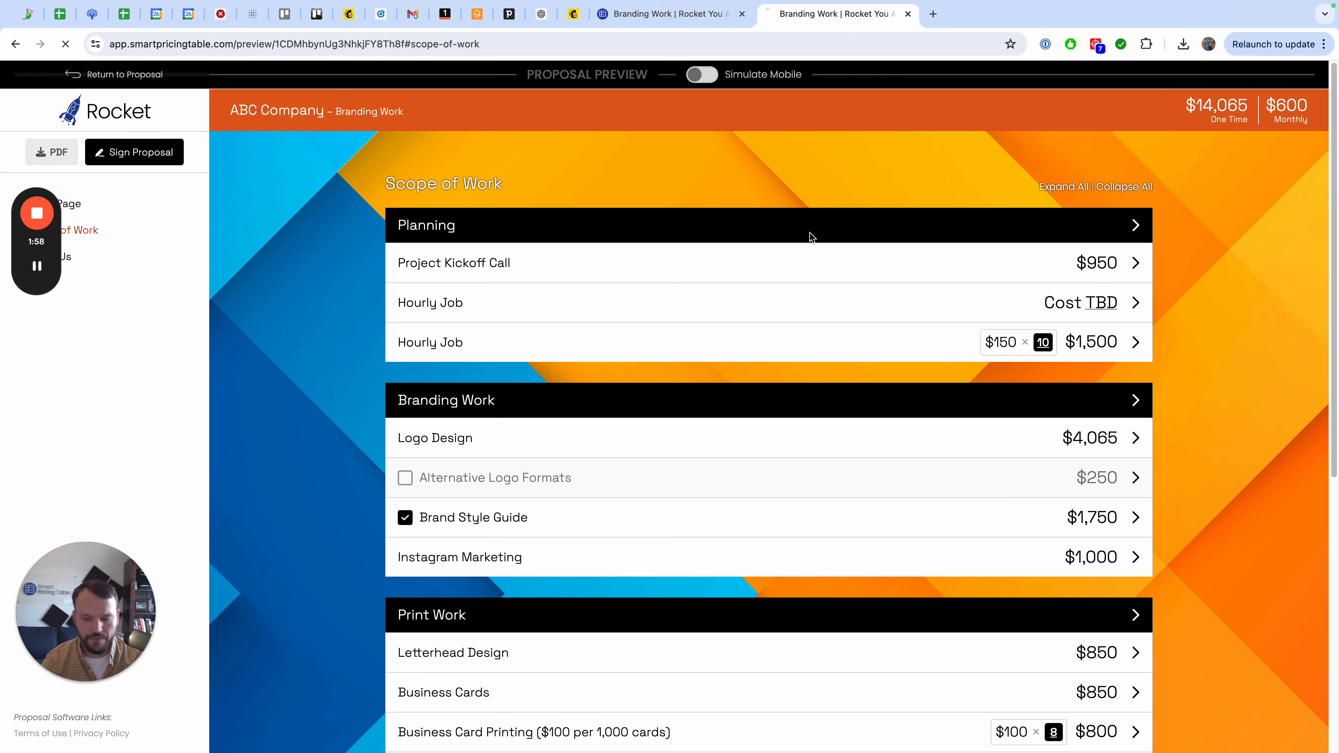
pyautogui.click(1021, 347)
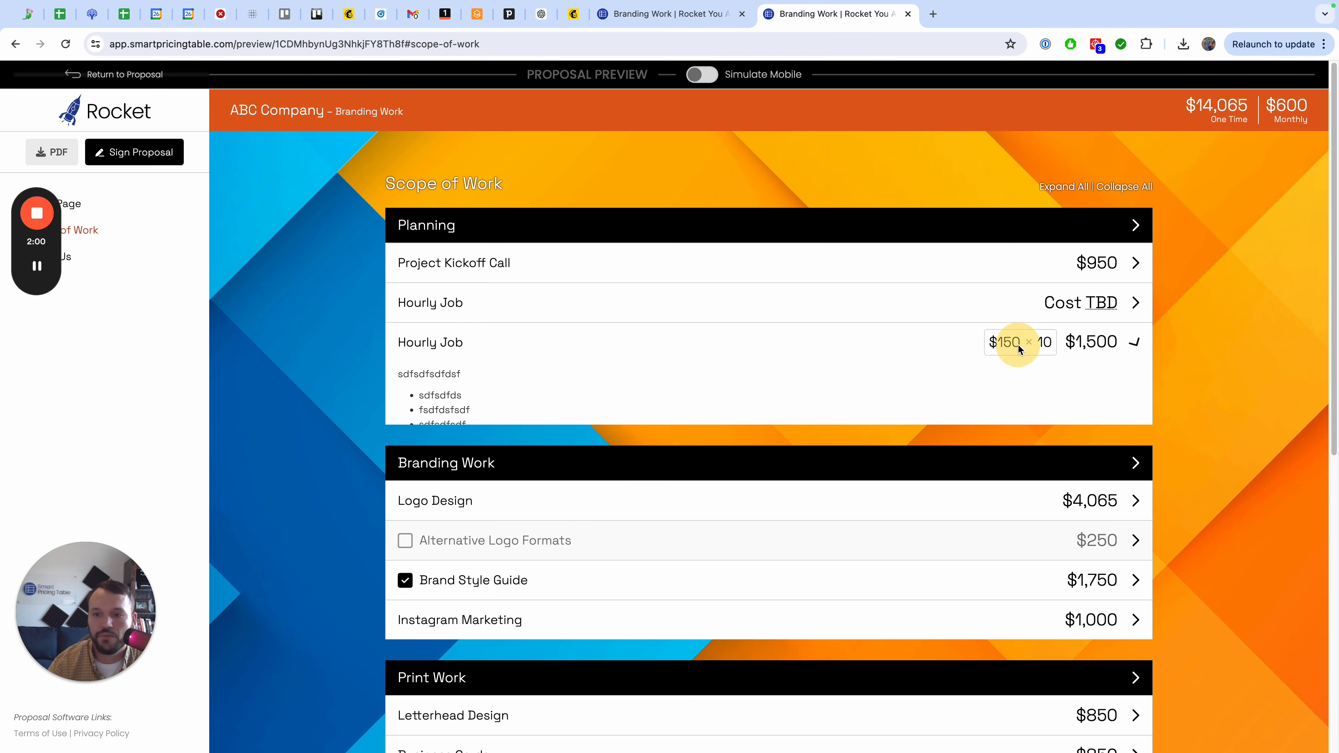
pyautogui.click(1021, 347)
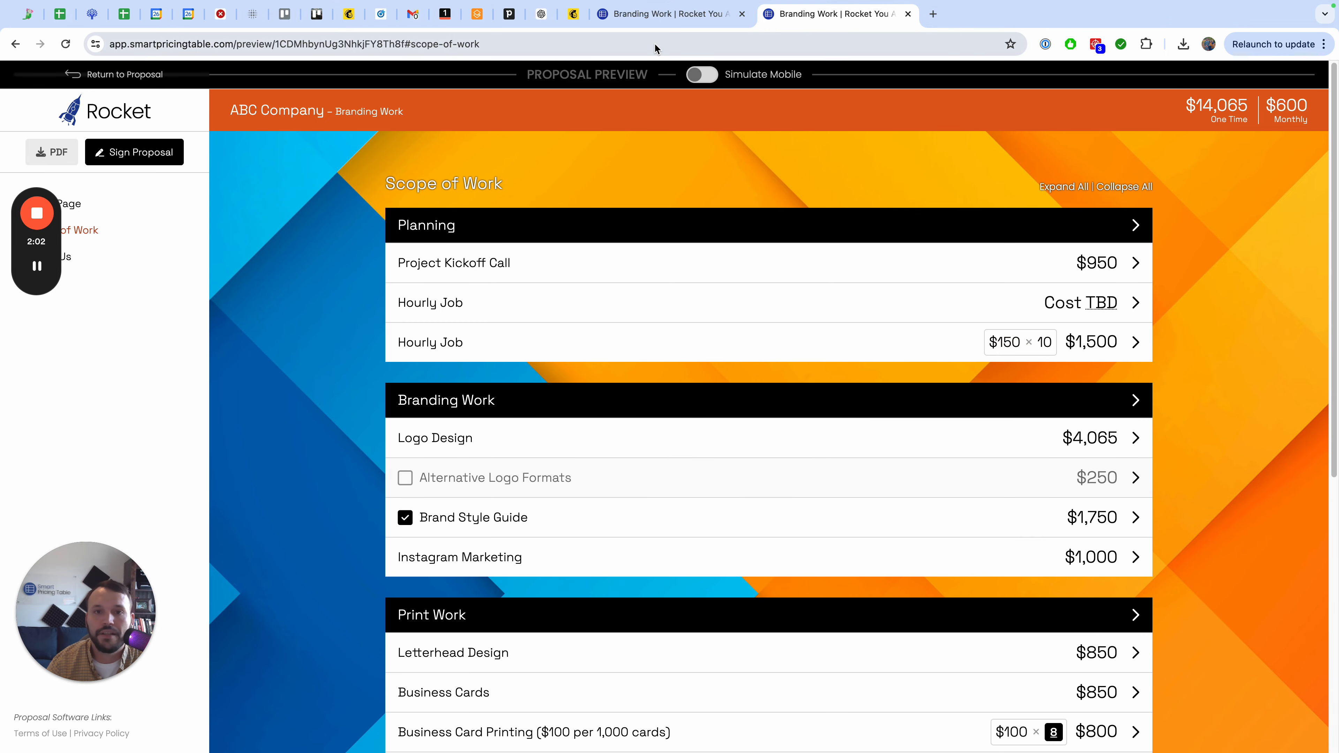
pyautogui.click(657, 16)
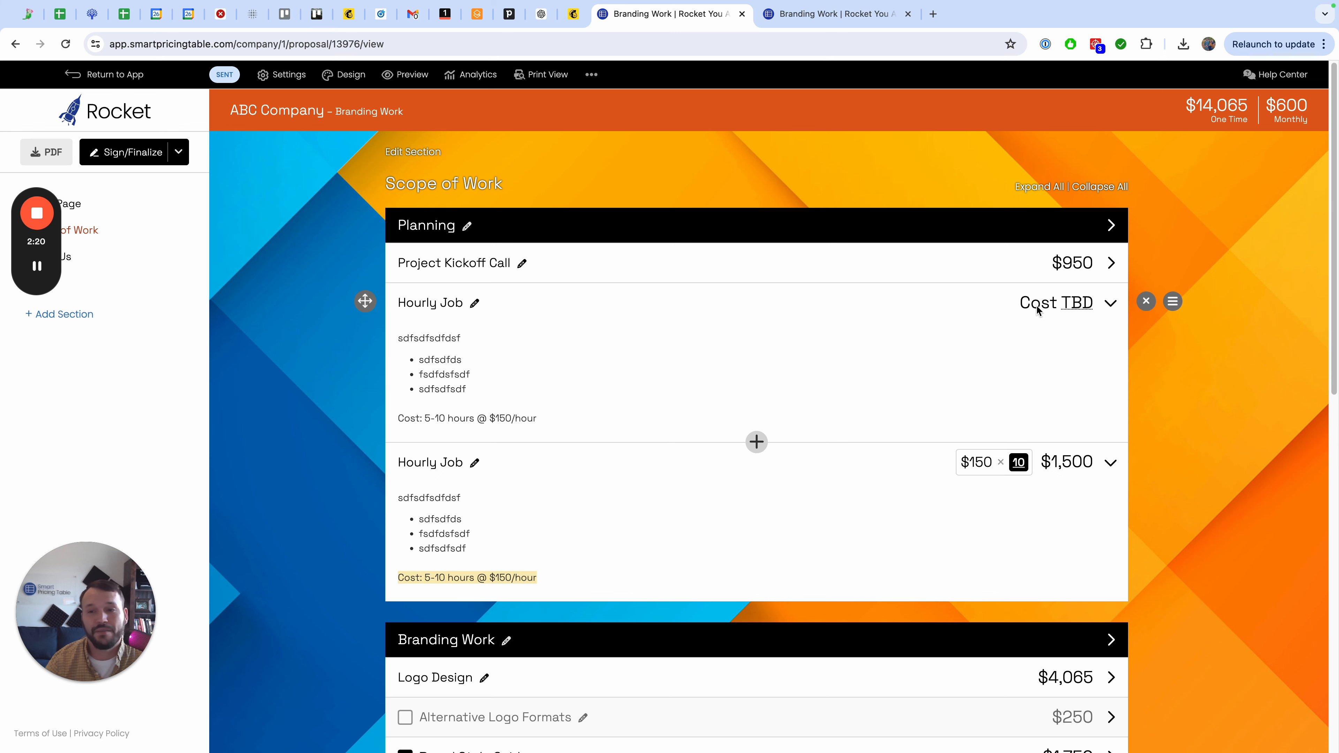
# Duplicate the second Hourly Job line item.
pyautogui.scroll(-1, 856, 482)
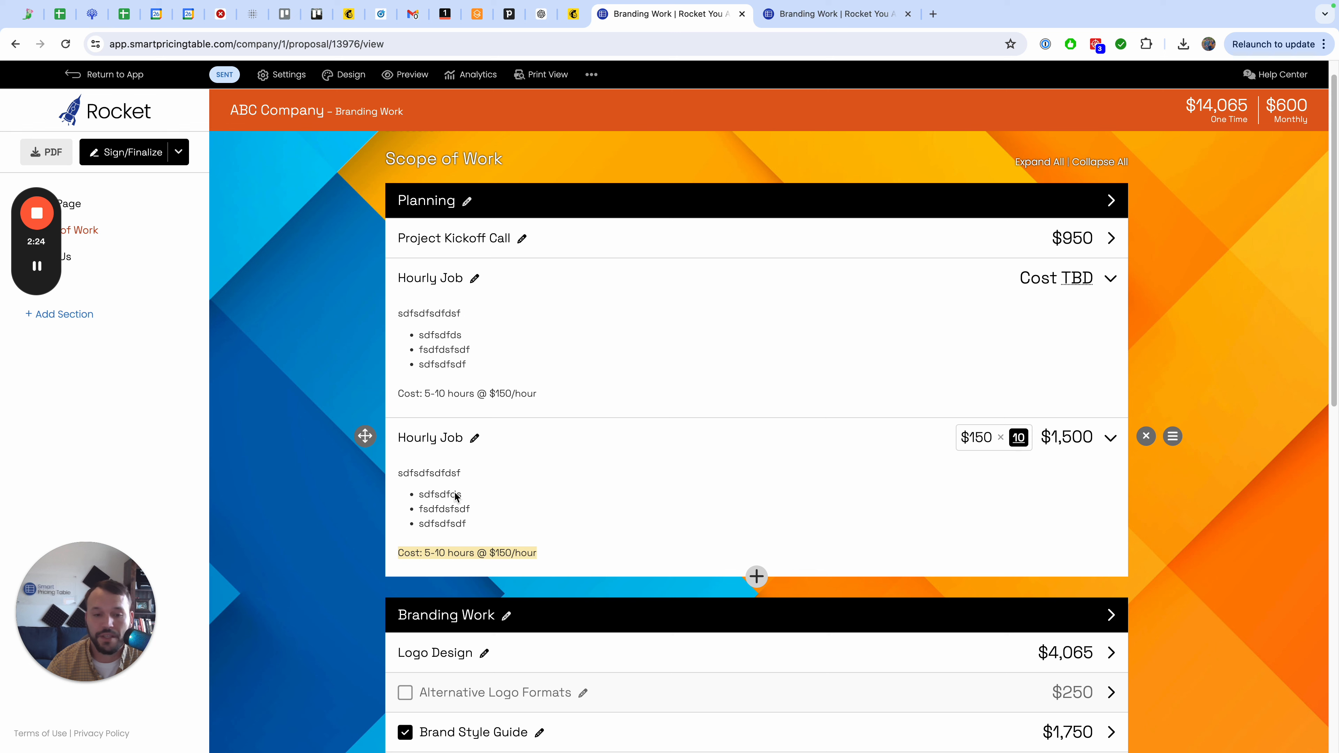
pyautogui.moveTo(542, 551); pyautogui.dragTo(438, 551)
pyautogui.click(756, 576)
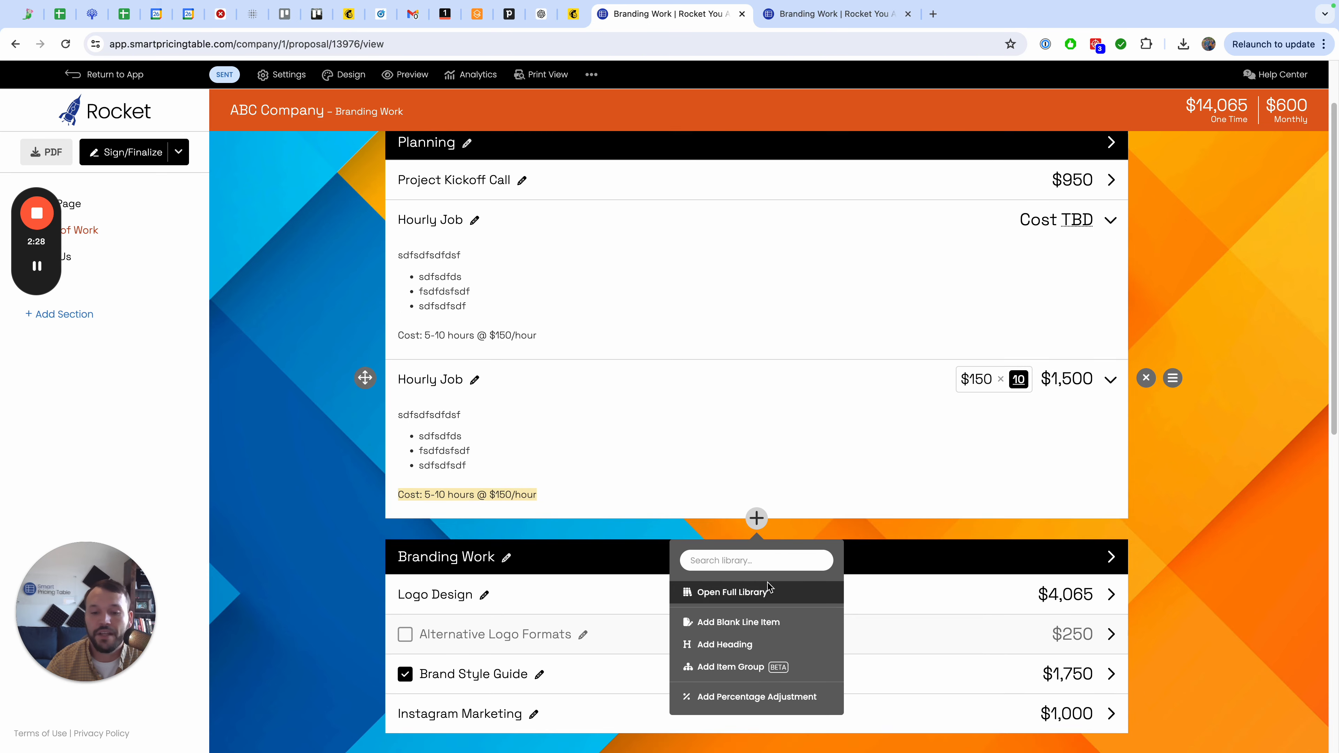
pyautogui.scroll(-1, 769, 587)
pyautogui.click(1173, 326)
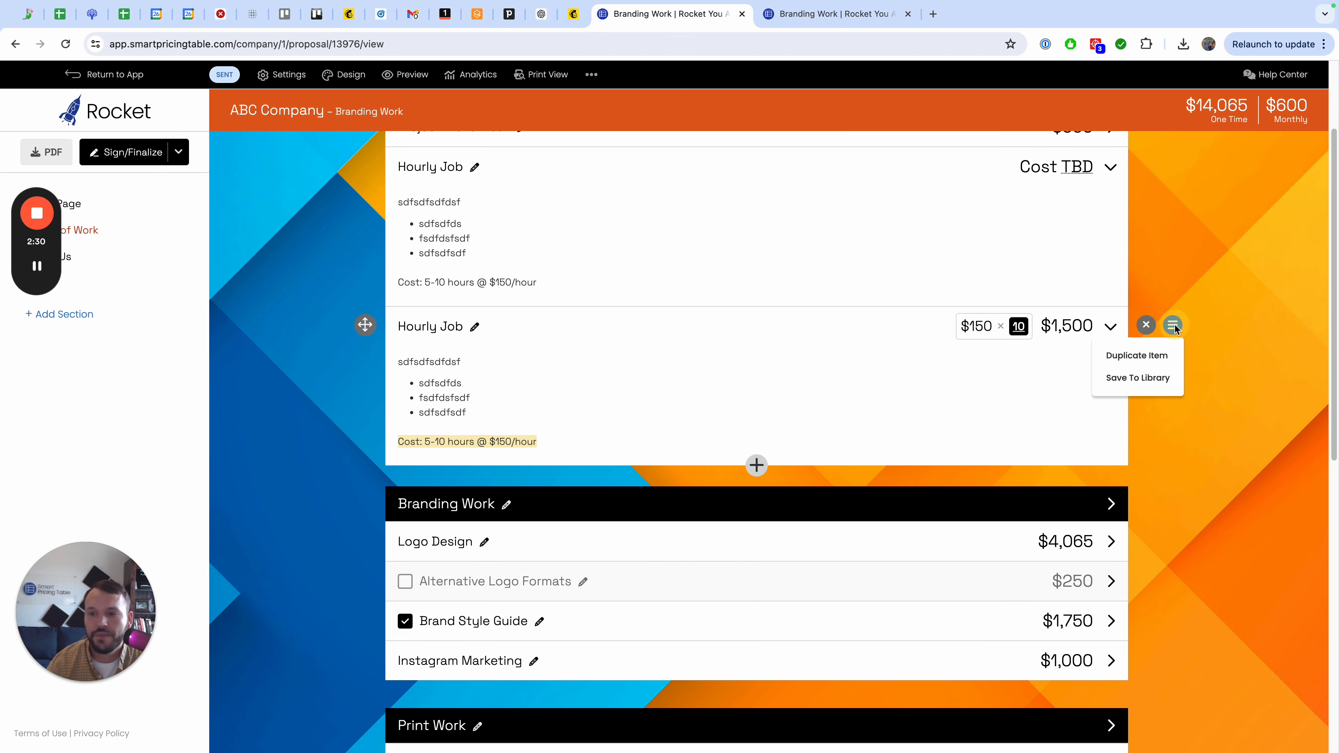
pyautogui.click(1155, 355)
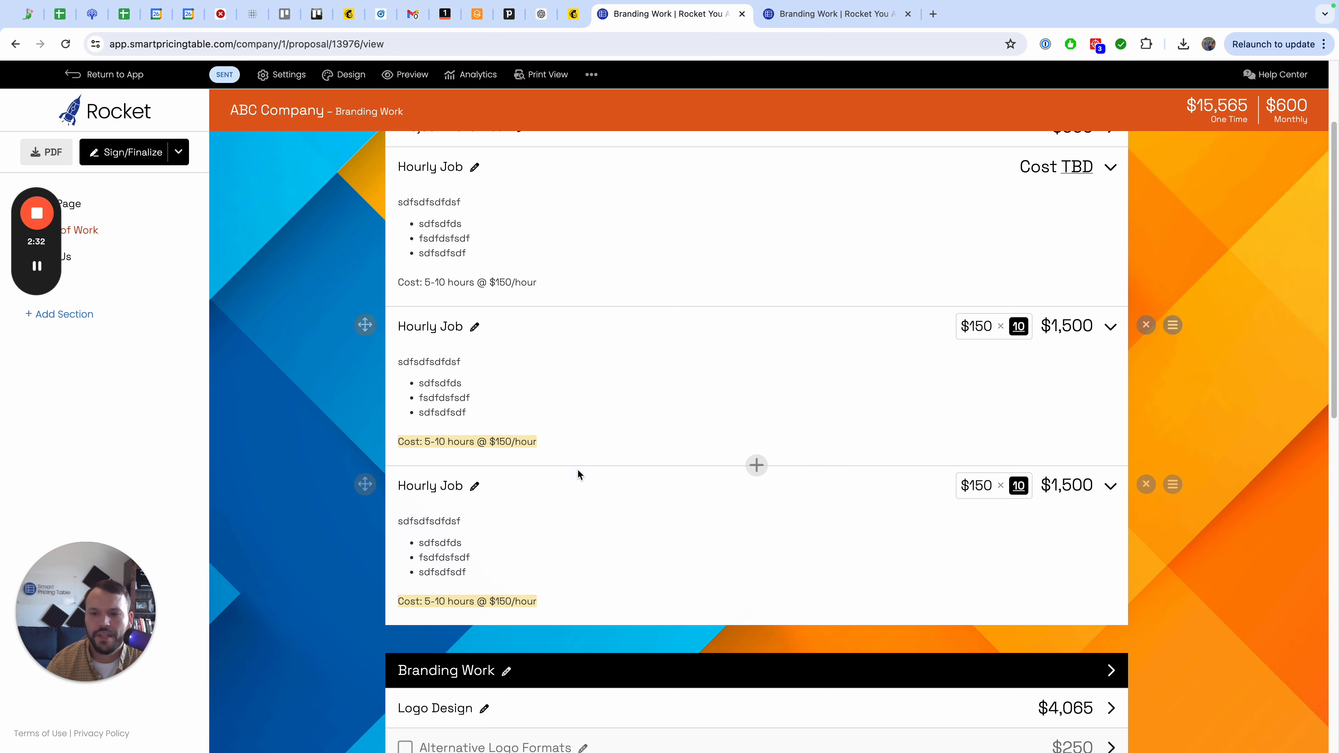
# Set the duplicated item's fee type to Text with the label $150/hour and save it.
pyautogui.click(441, 488)
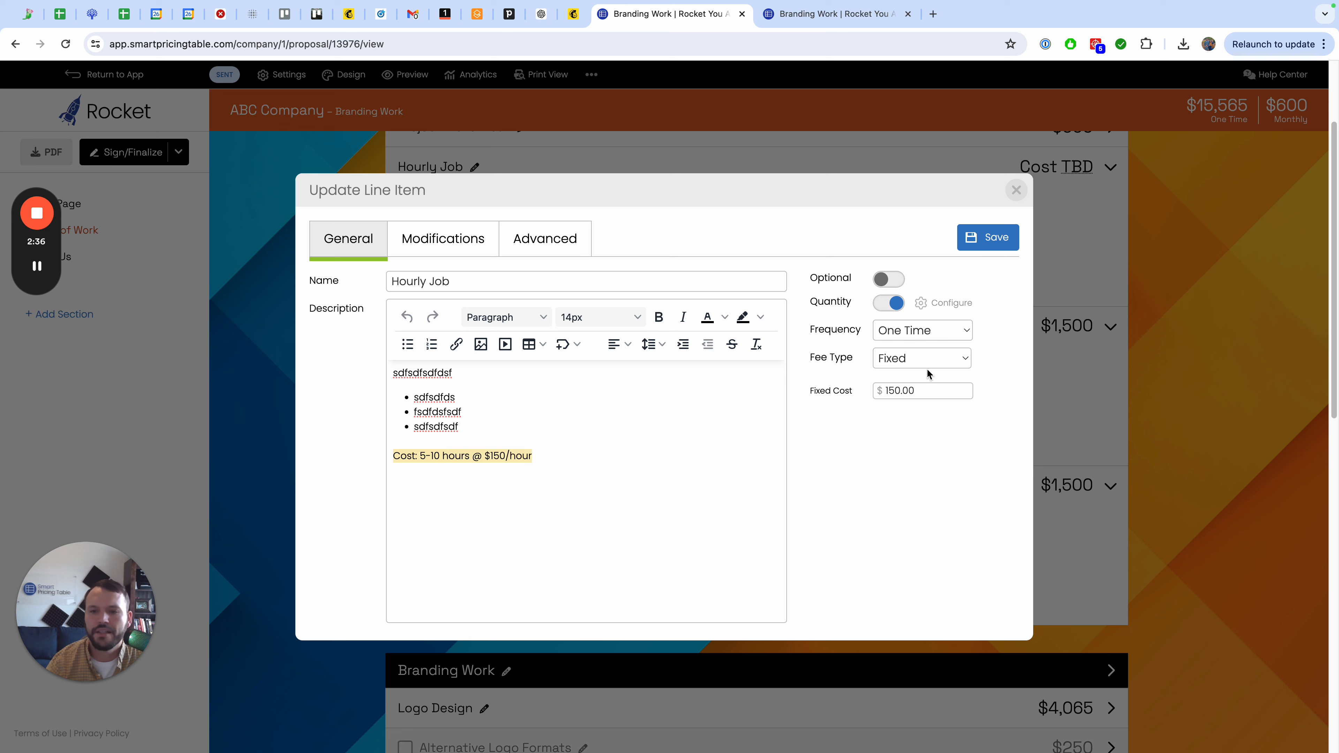
pyautogui.click(923, 358)
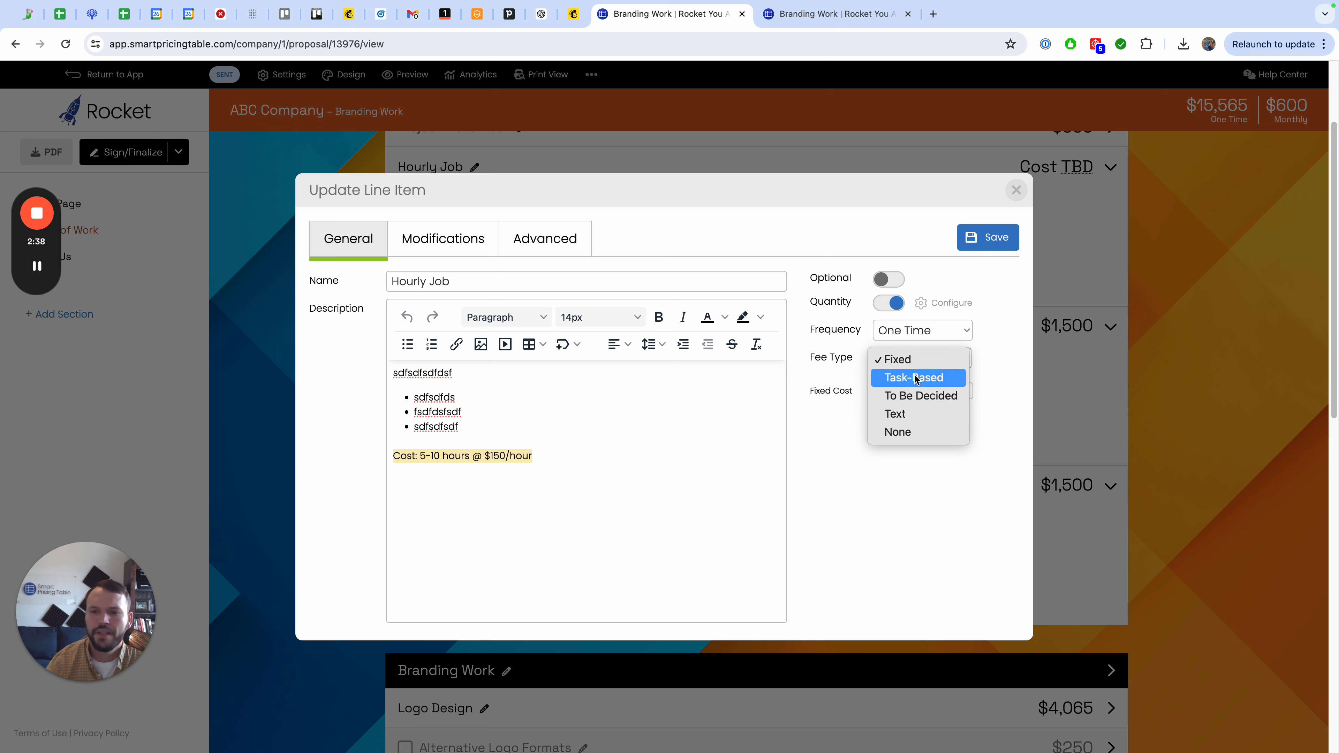
pyautogui.click(908, 416)
pyautogui.click(930, 390)
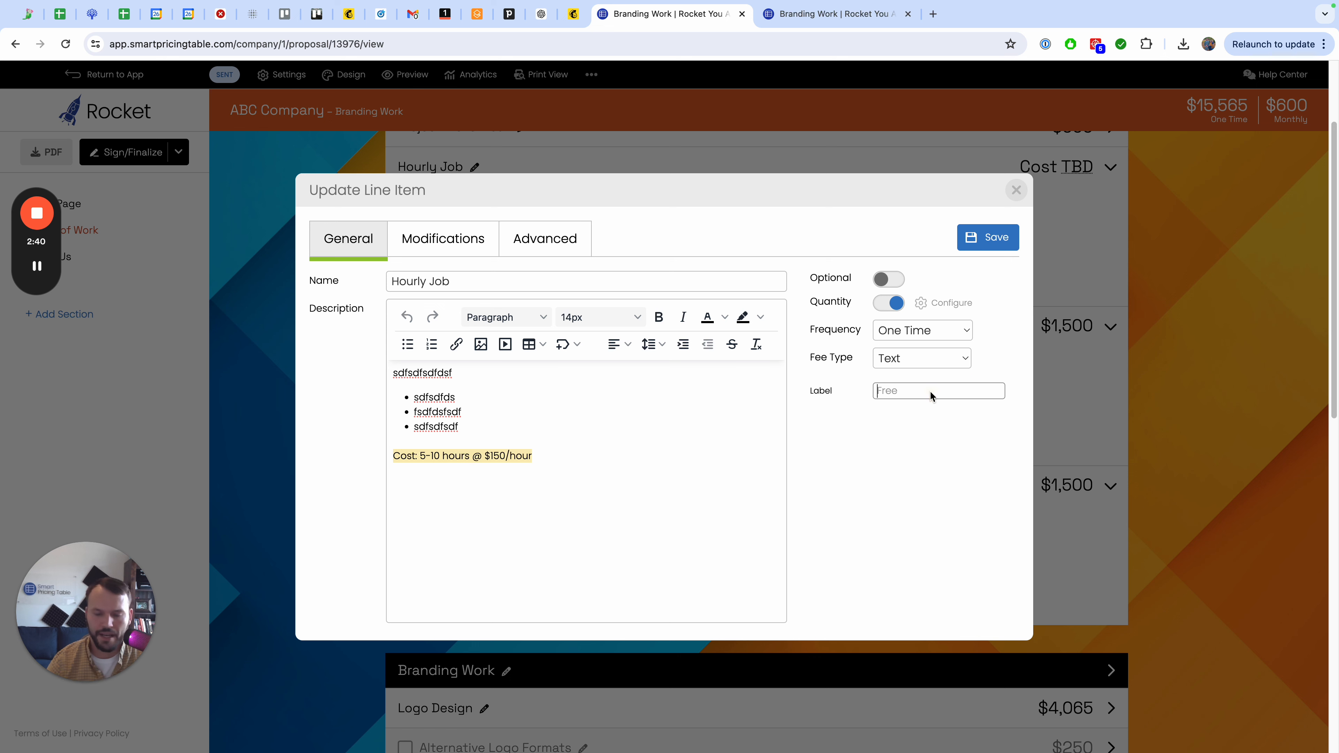
pyautogui.write('%')
pyautogui.write('150')
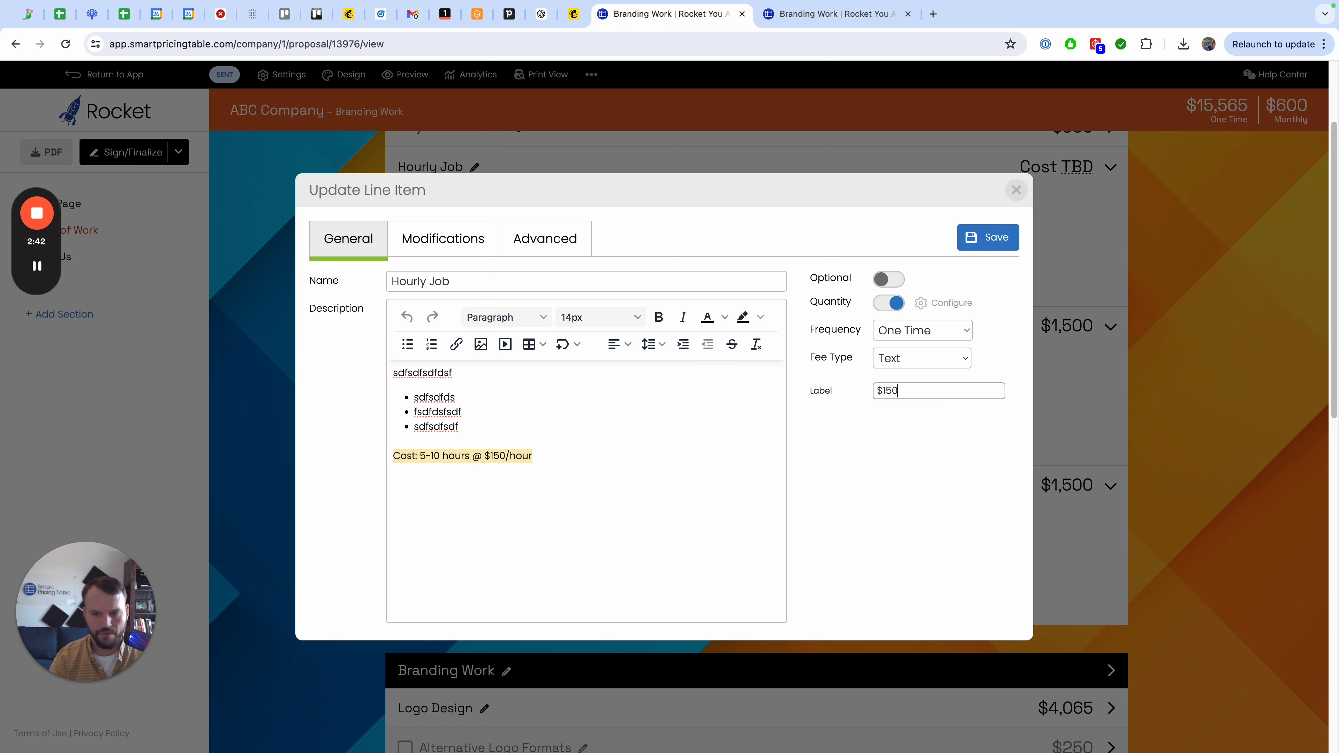
pyautogui.write('/hour')
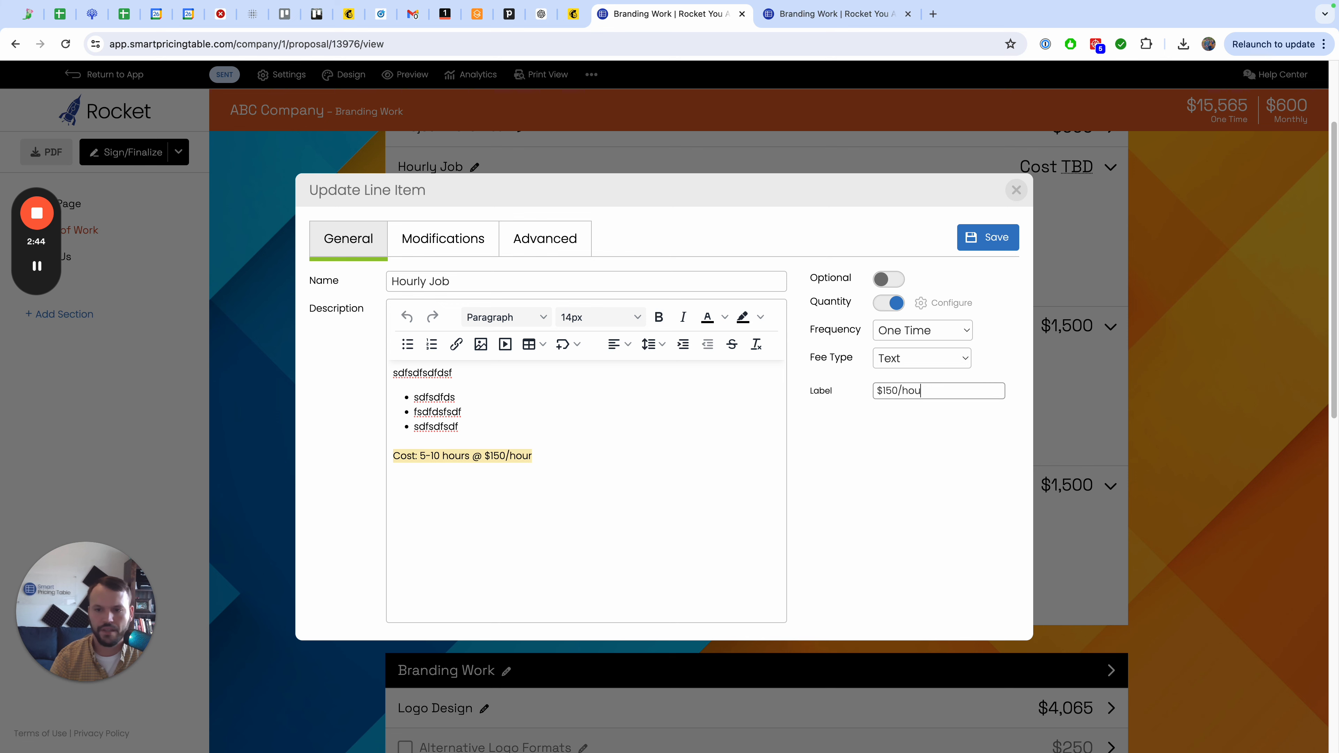
pyautogui.click(991, 246)
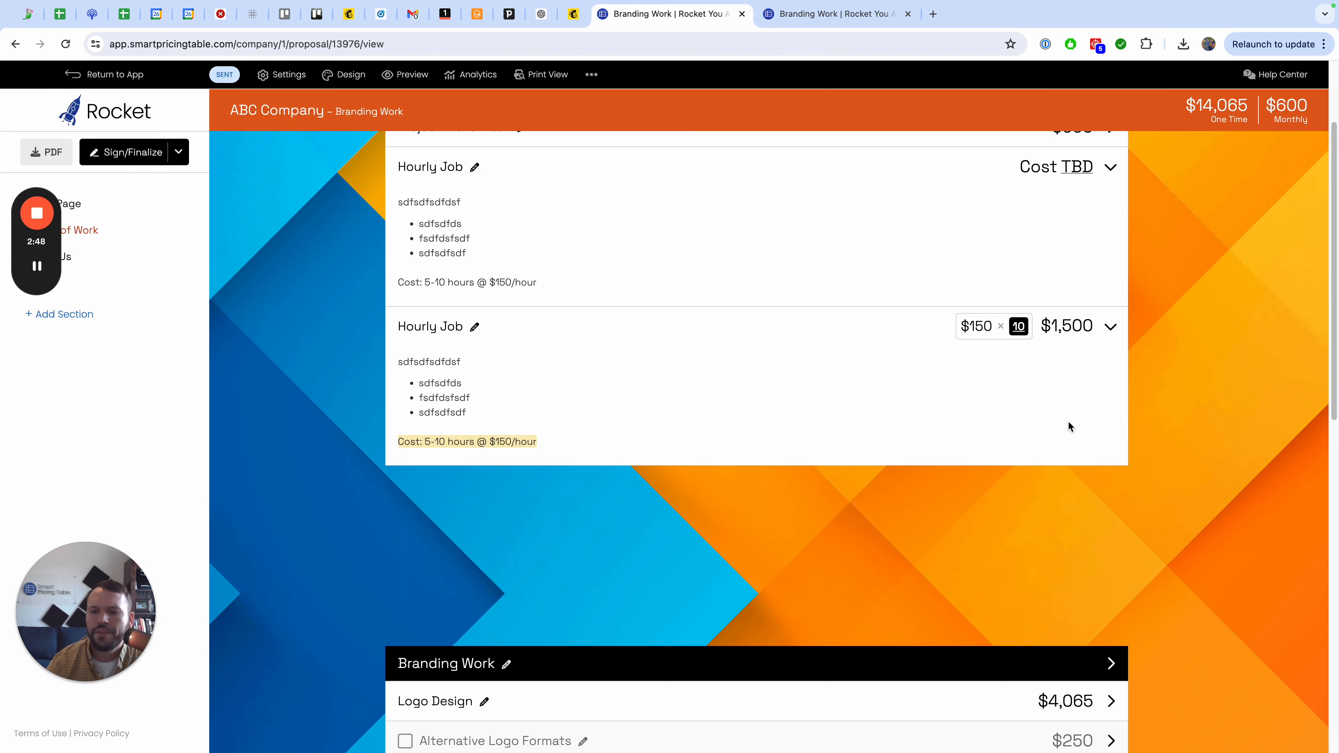
# Turn off Quantity for the duplicated Hourly Job and save it.
pyautogui.click(449, 490)
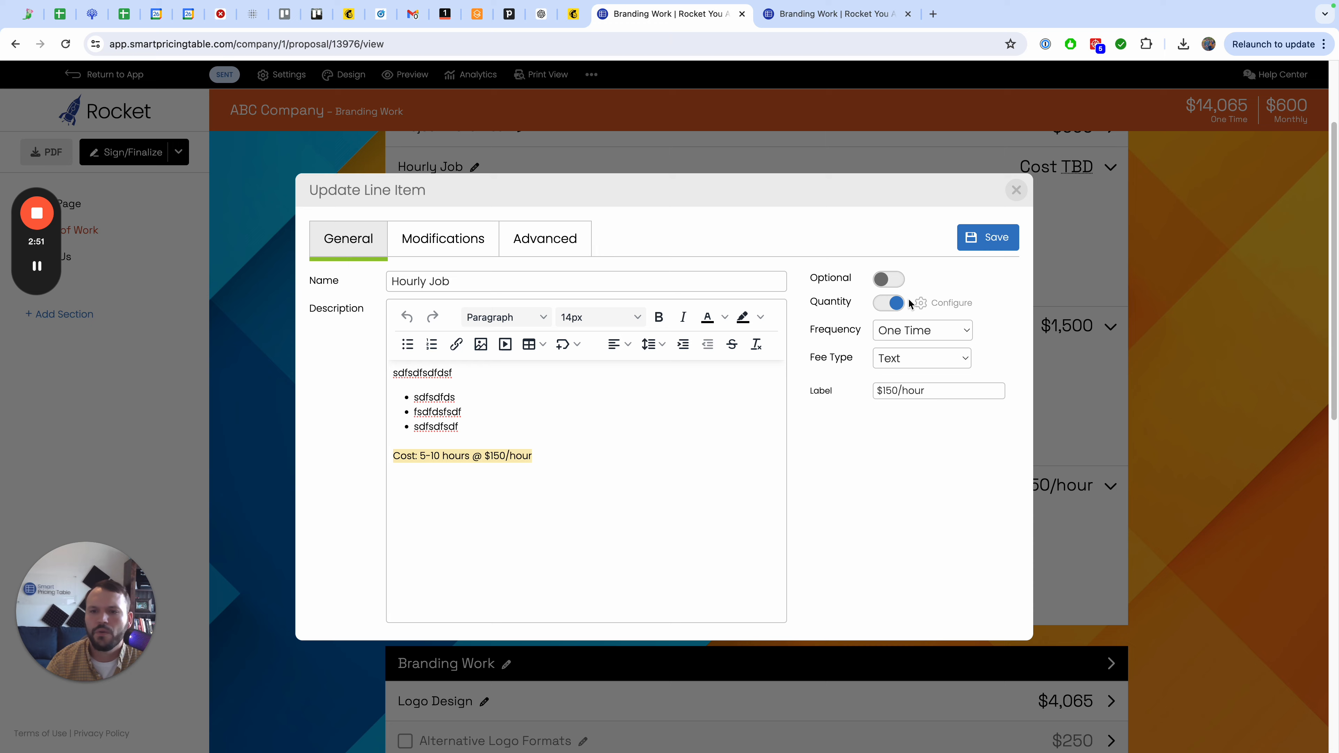
pyautogui.click(895, 303)
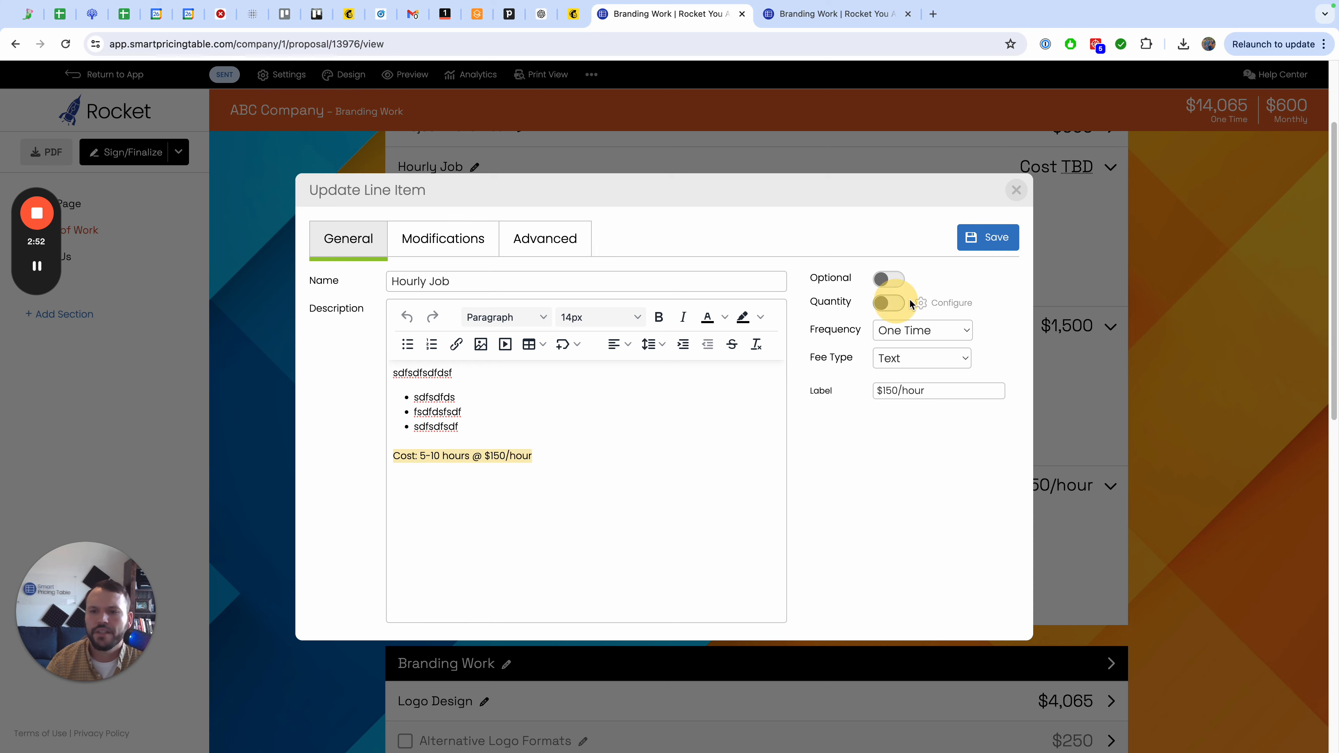
pyautogui.click(980, 243)
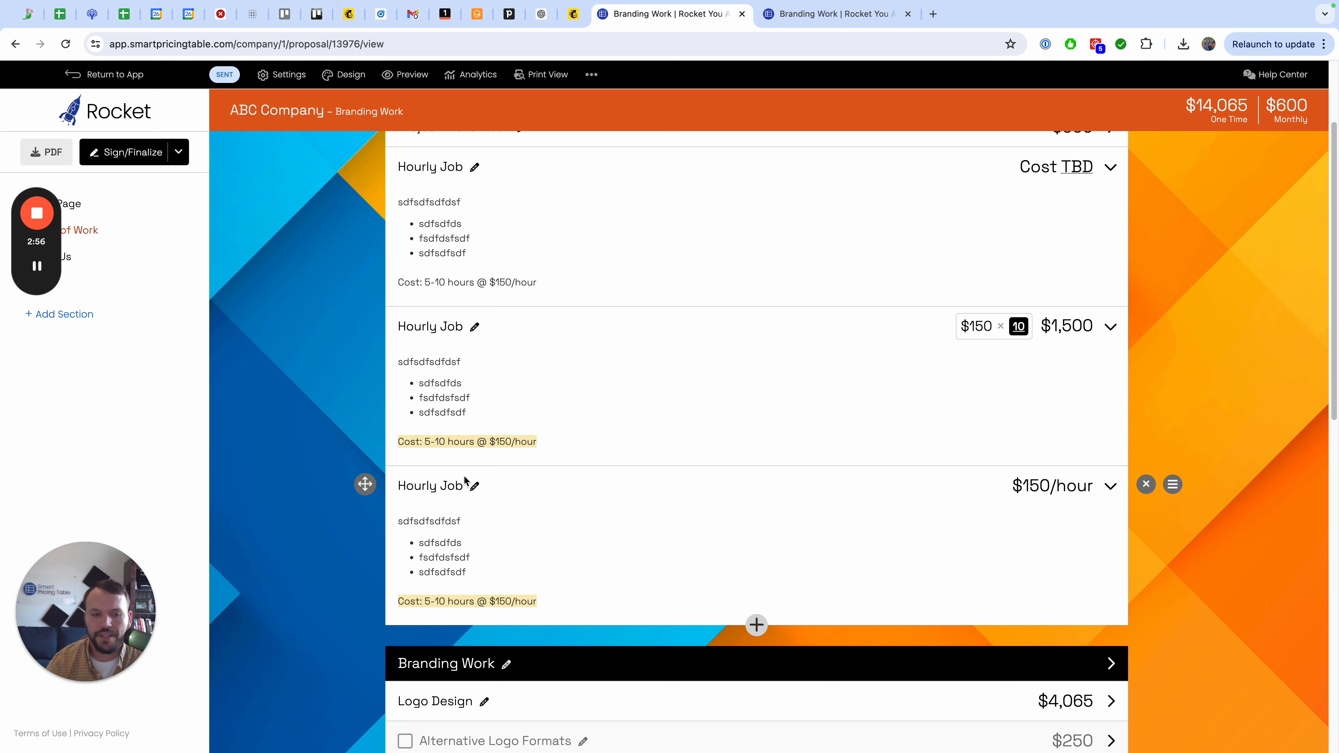
pyautogui.click(445, 491)
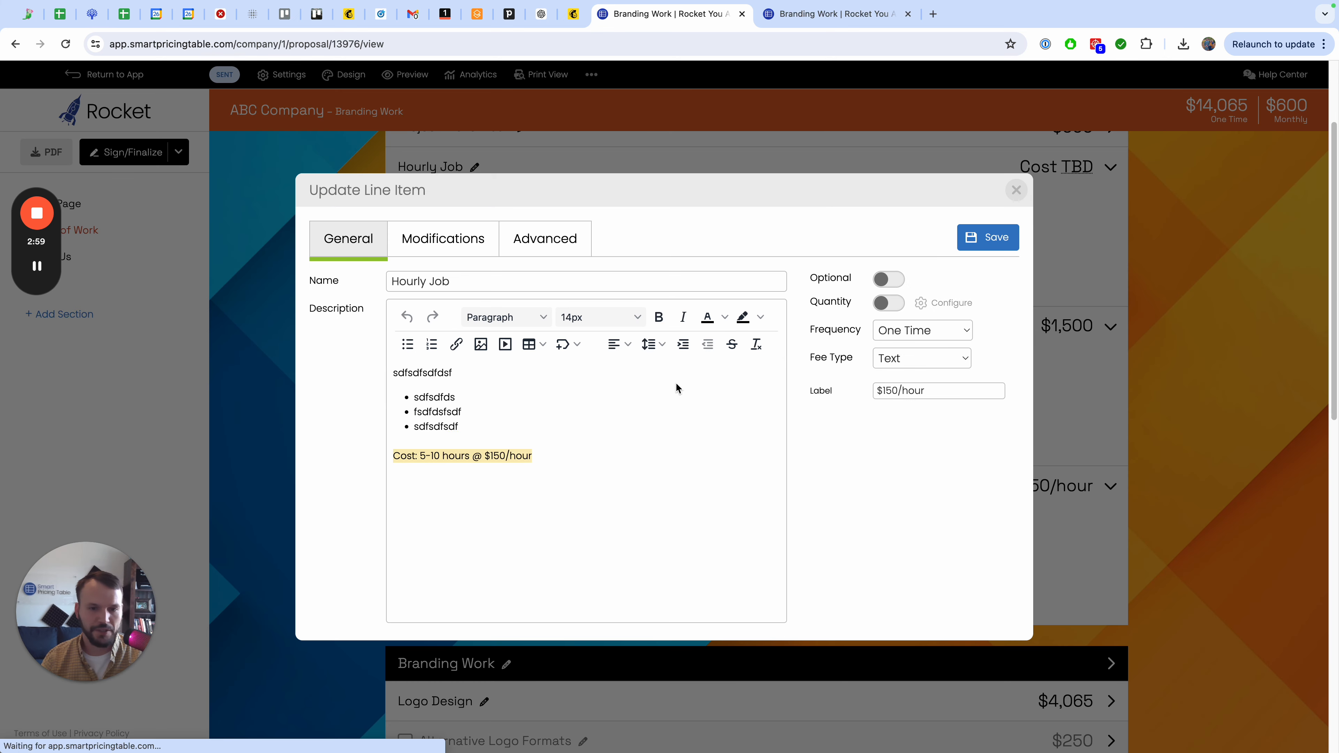
pyautogui.click(1008, 189)
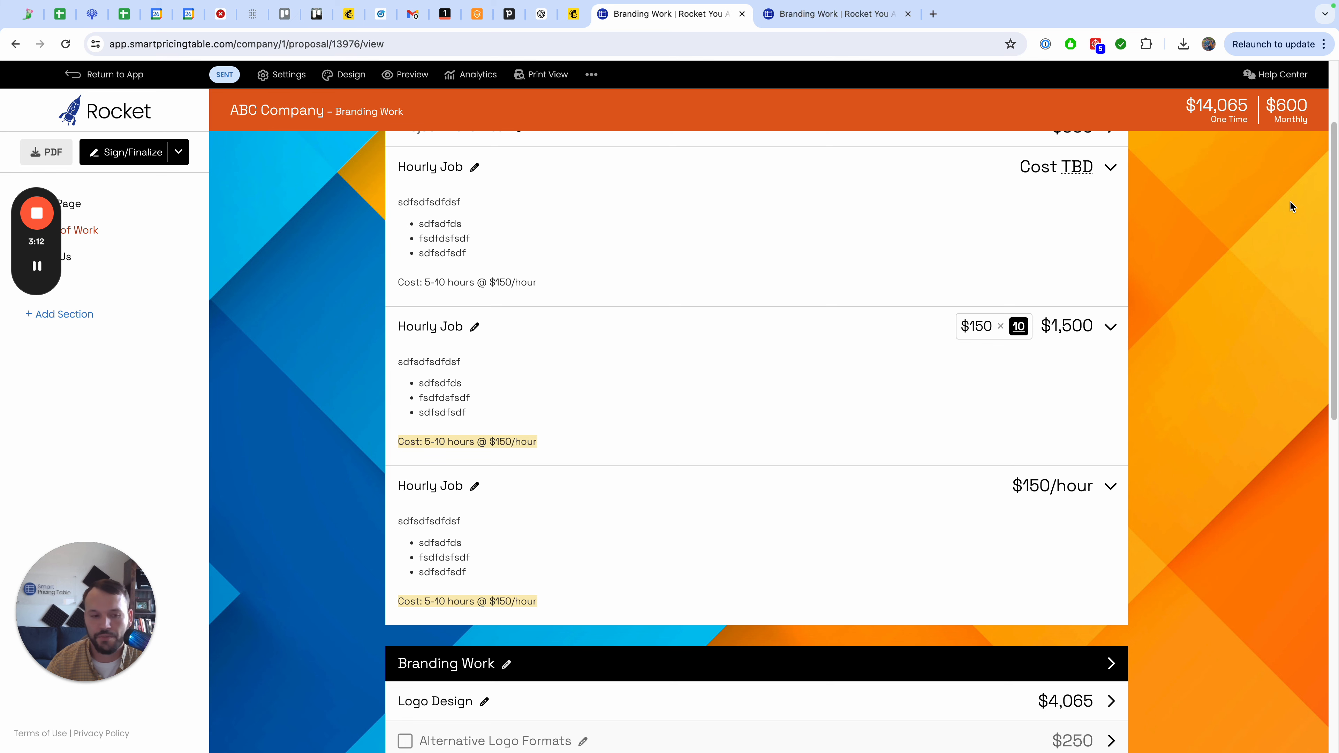
# Make the second Hourly Job optional and save it.
pyautogui.scroll(1, 1028, 364)
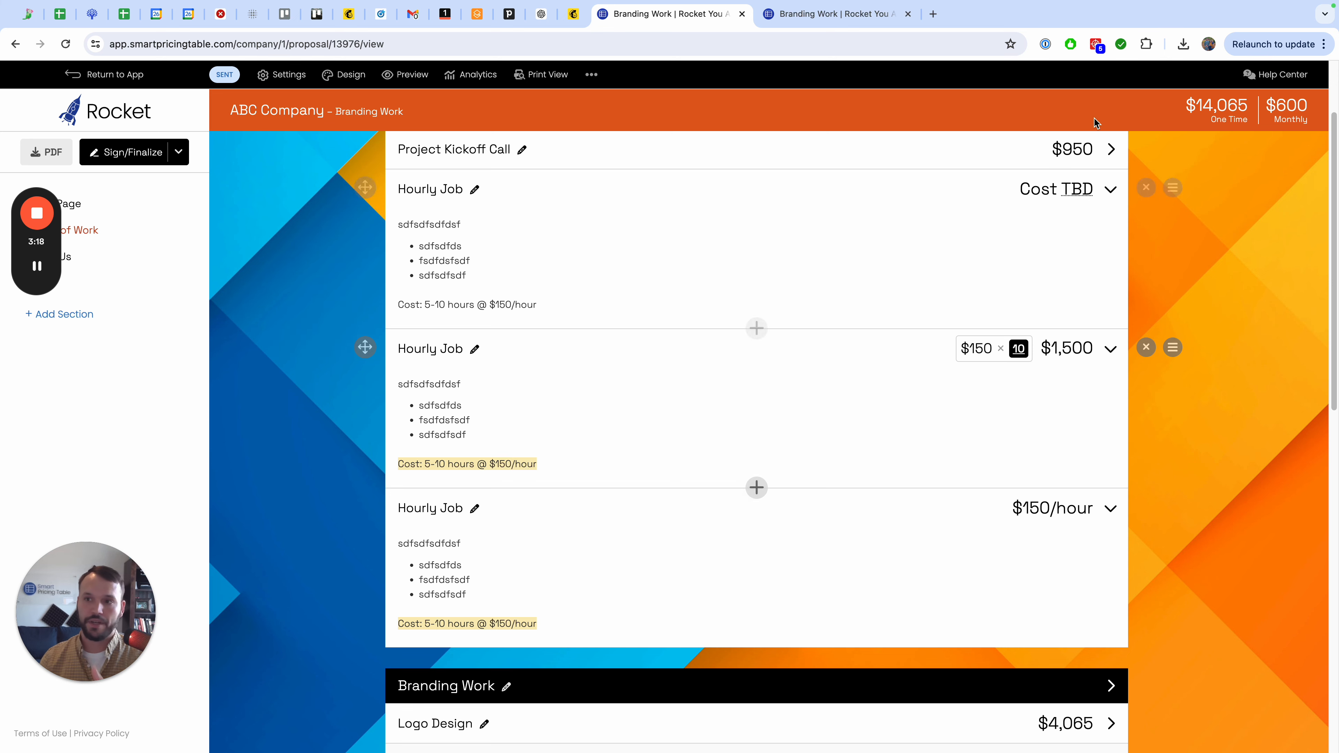
pyautogui.click(431, 350)
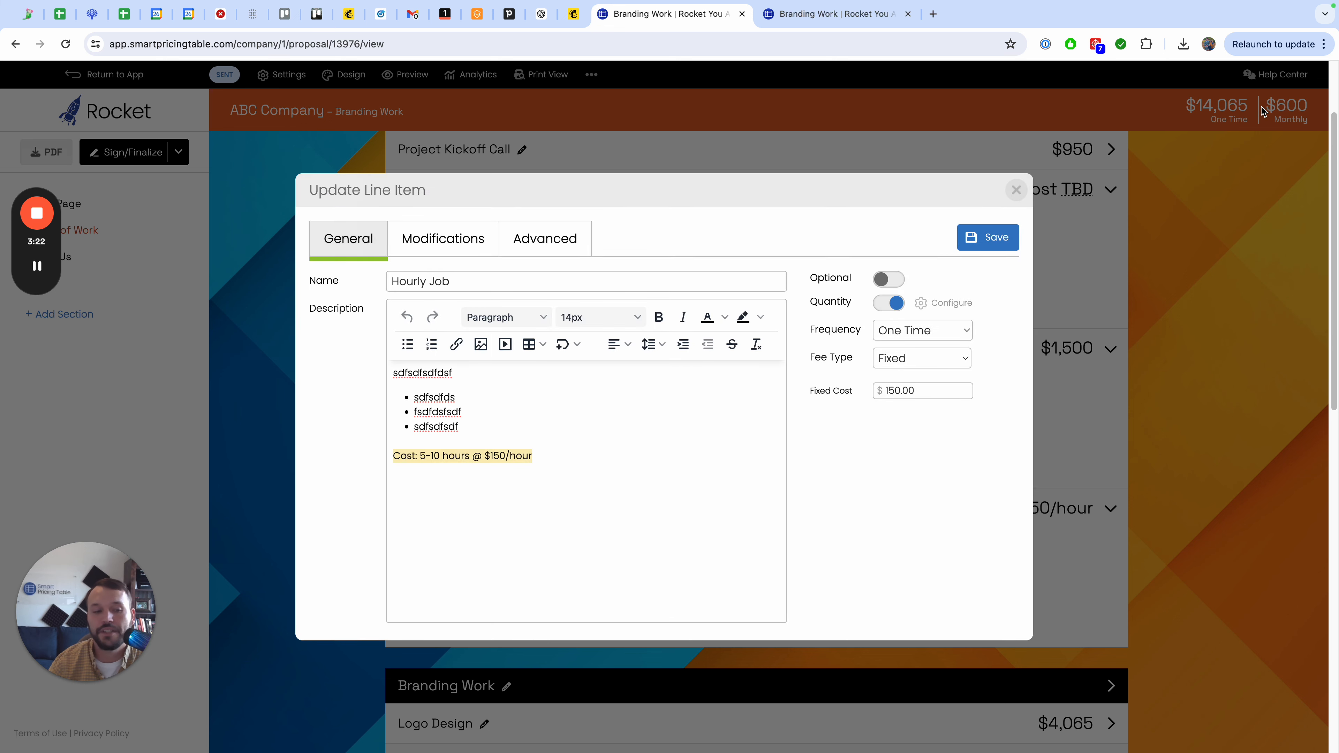
pyautogui.click(899, 279)
pyautogui.click(992, 244)
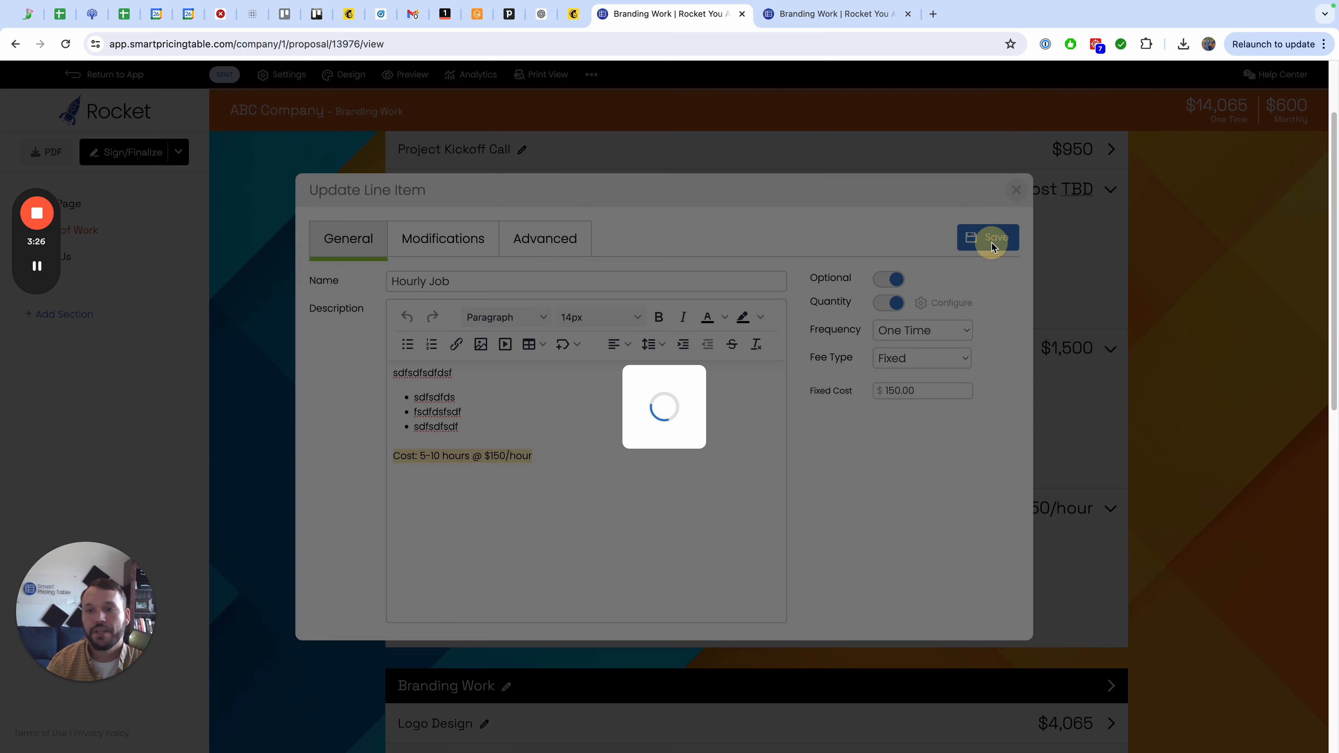
# Test toggling the optional second Hourly Job's checkbox on and off.
pyautogui.click(409, 351)
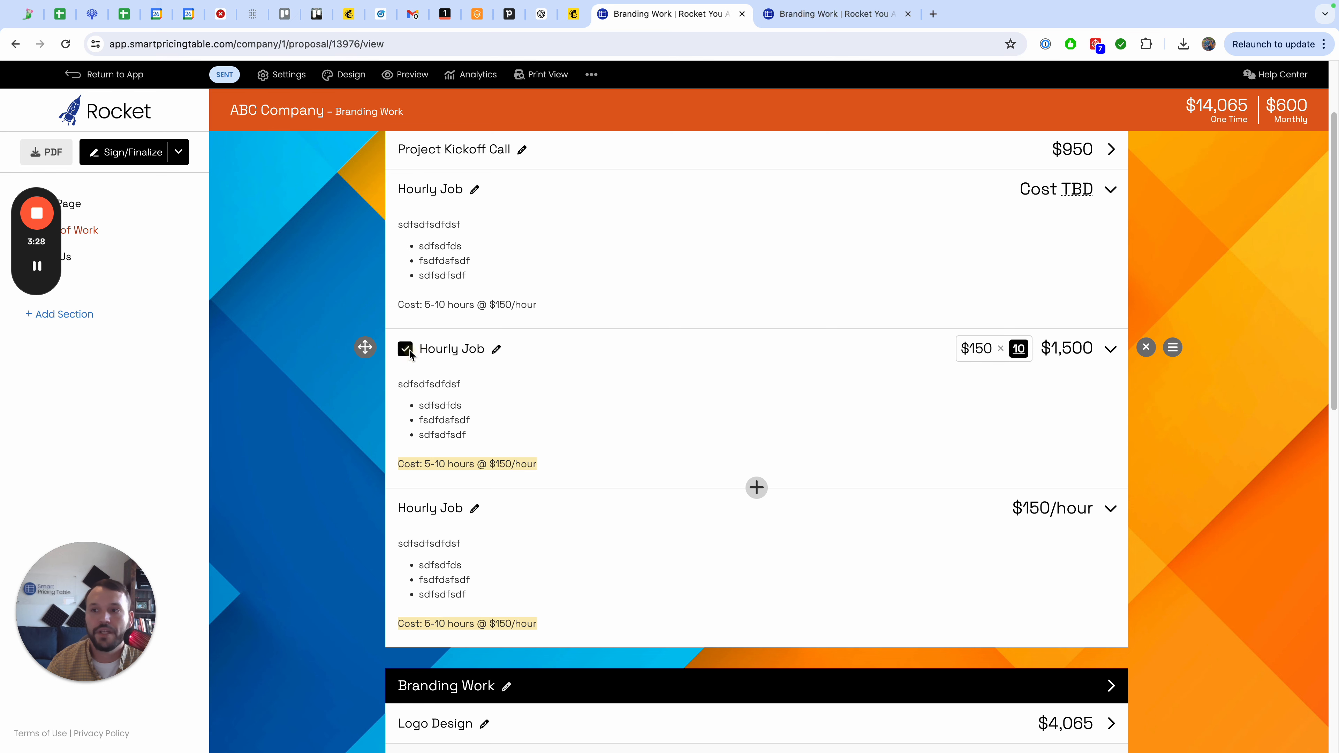
pyautogui.click(409, 351)
pyautogui.click(409, 351)
pyautogui.click(409, 350)
pyautogui.click(409, 350)
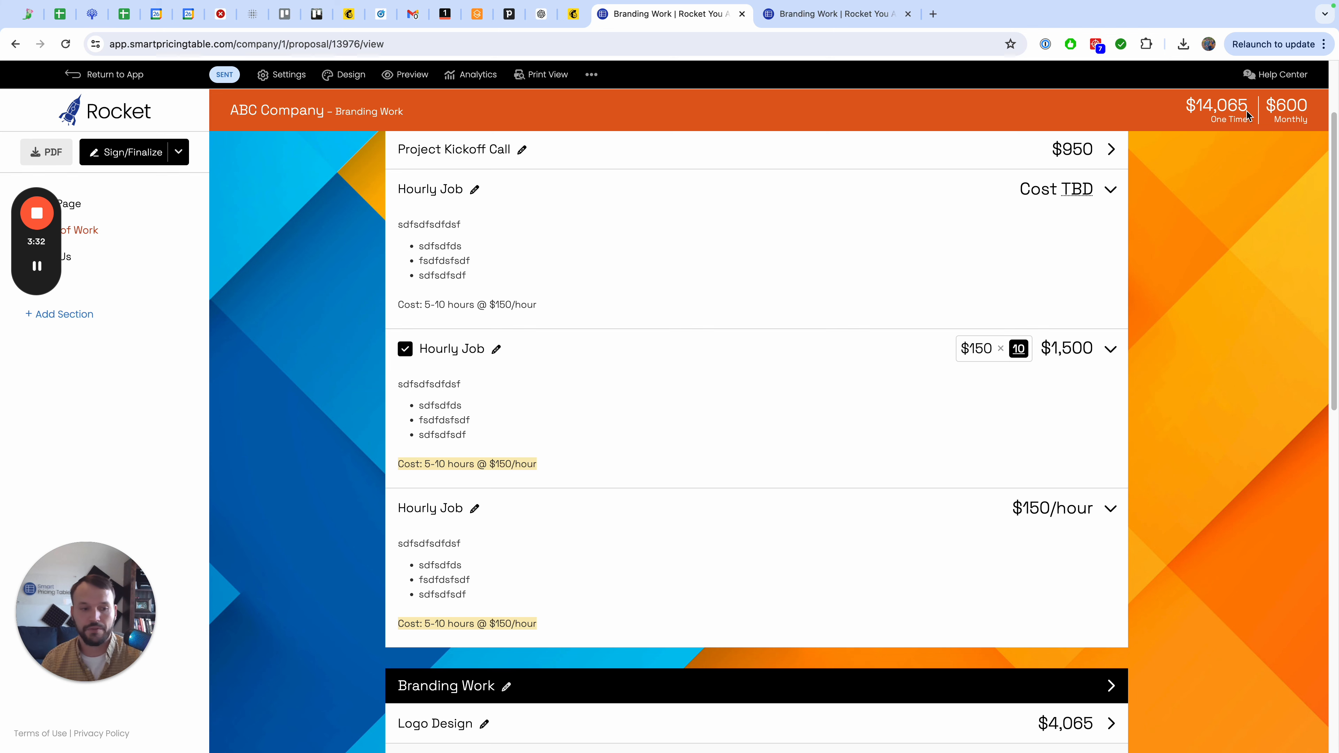
# Change the third Hourly Job's text label to $5,000-$10,000 and save the item.
pyautogui.scroll(-1, 783, 405)
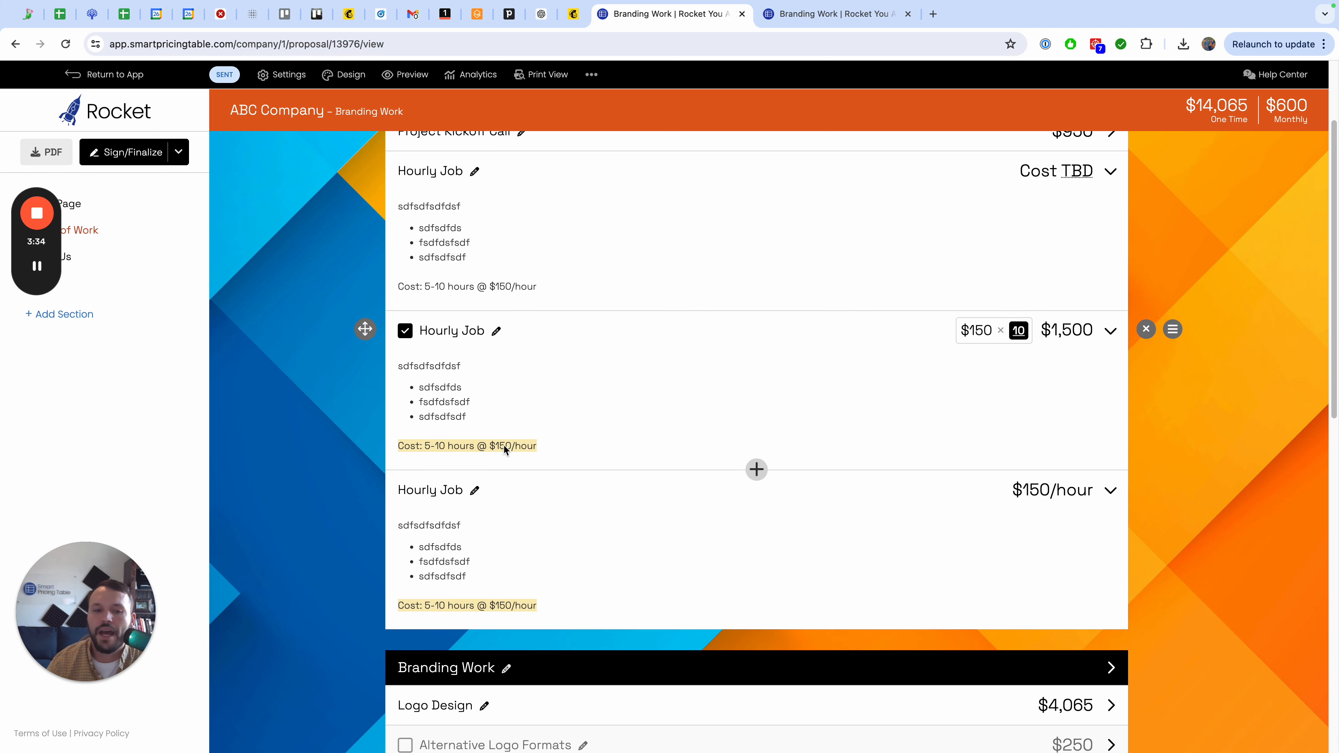
pyautogui.click(432, 495)
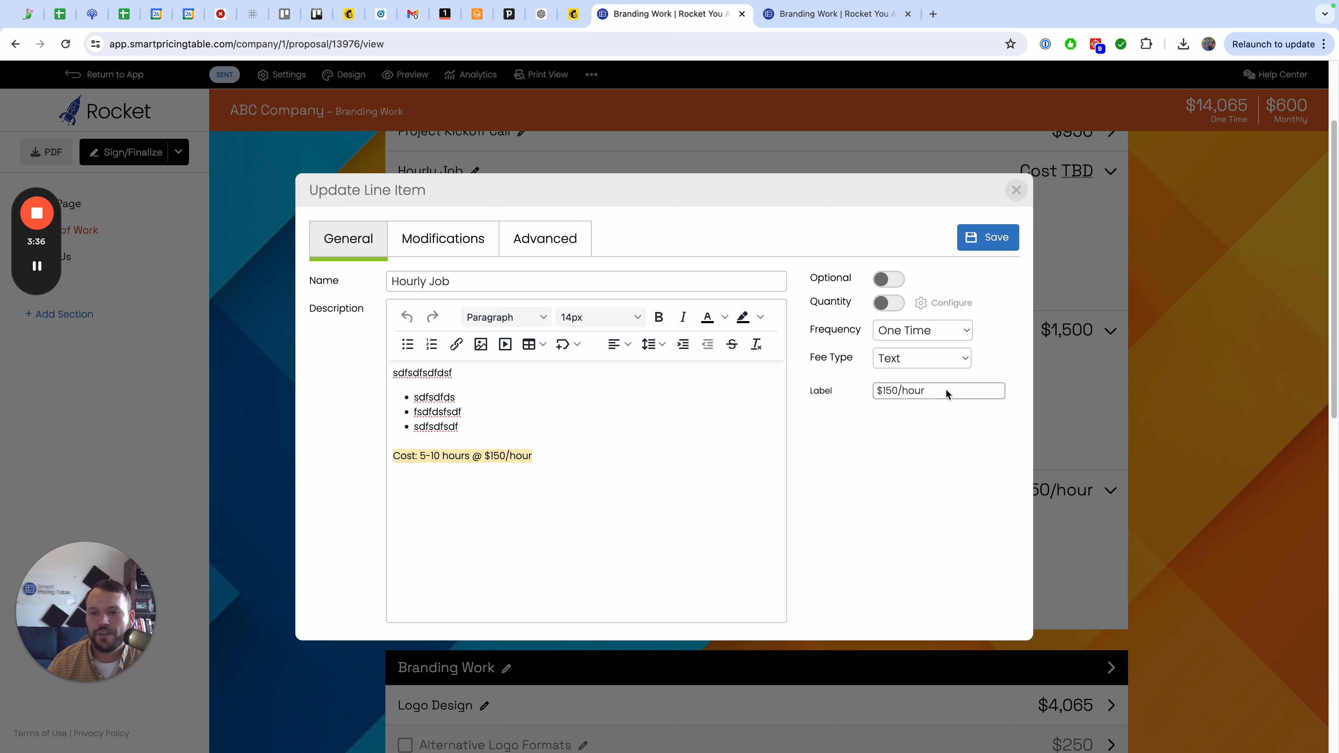
pyautogui.moveTo(949, 390); pyautogui.dragTo(817, 394)
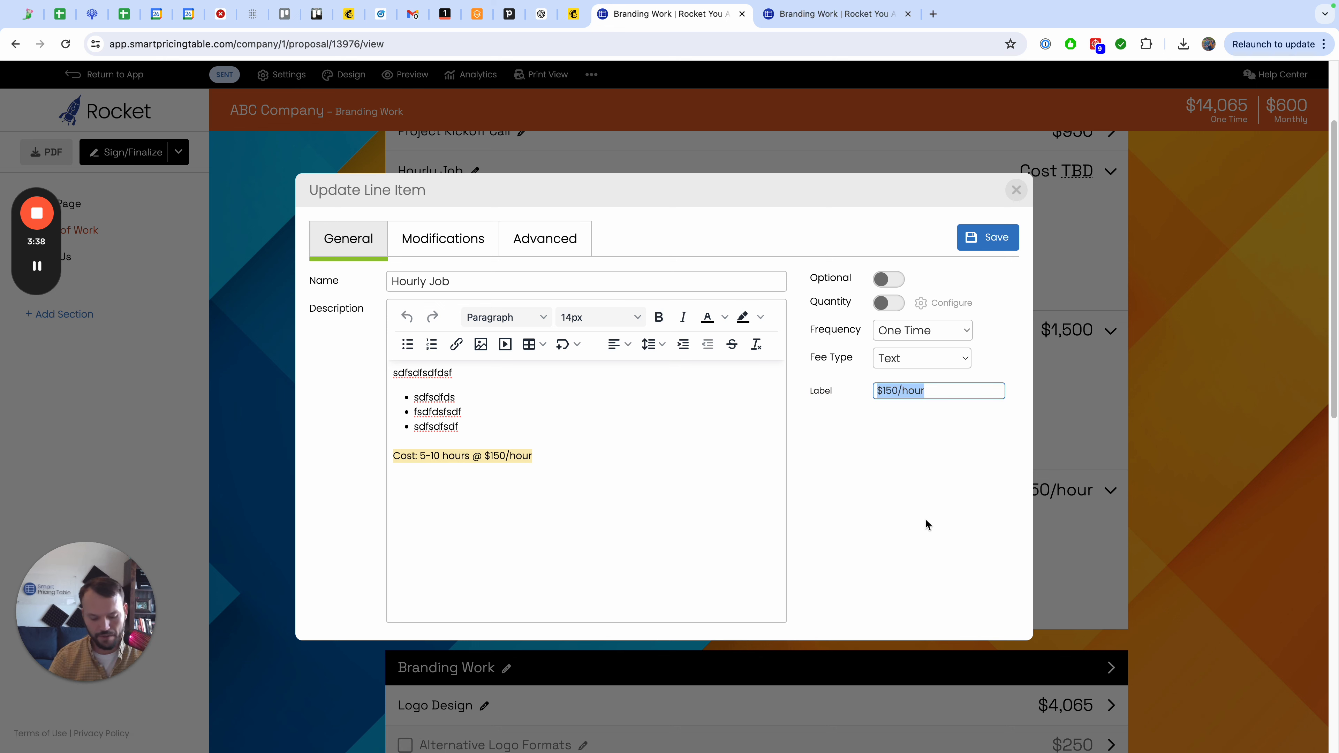
pyautogui.write('$')
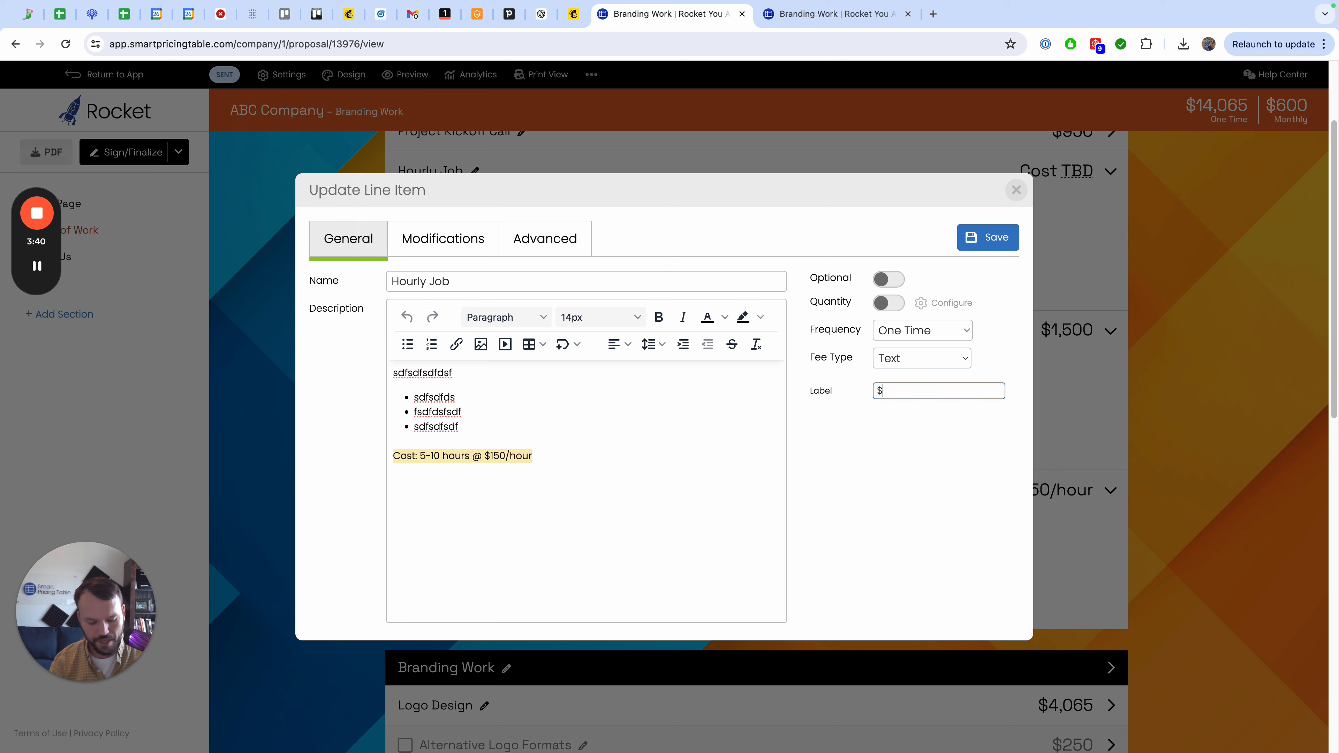
pyautogui.write('5000-')
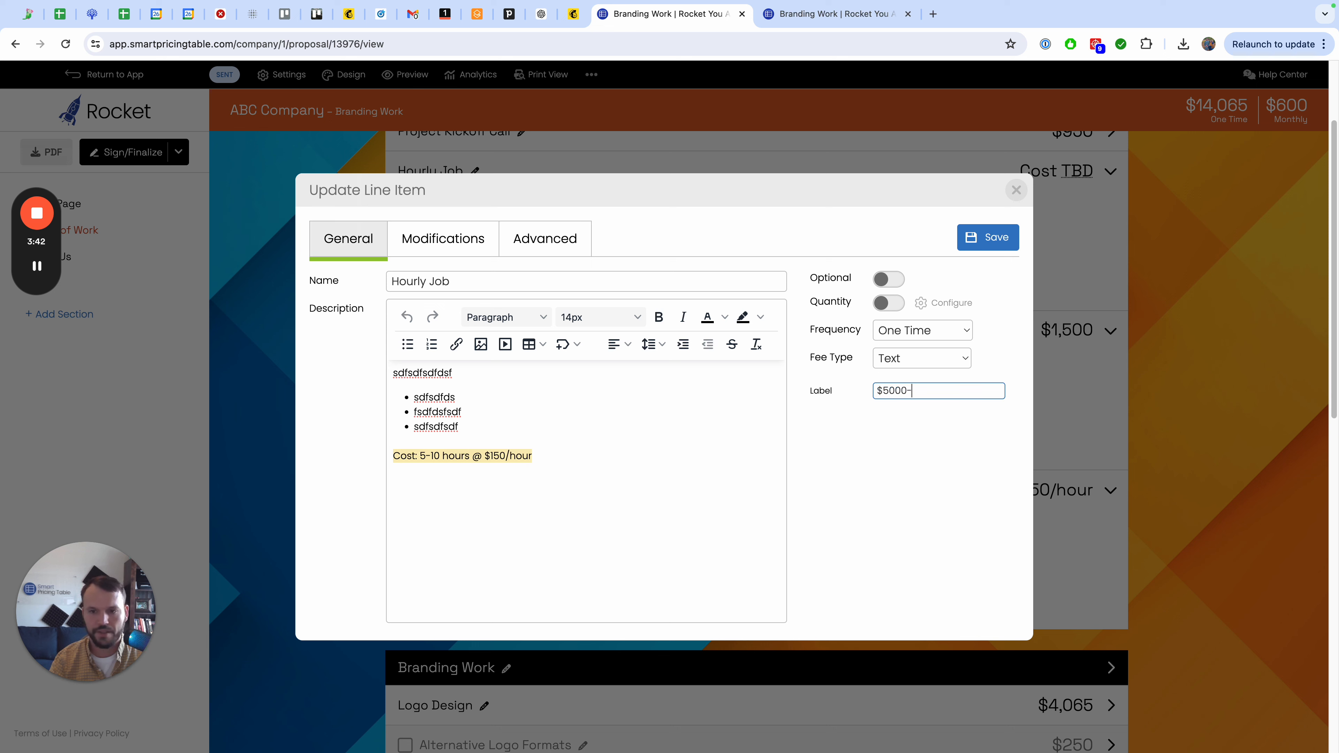
pyautogui.write('100')
pyautogui.press('BackSpace')
pyautogui.press('BackSpace')
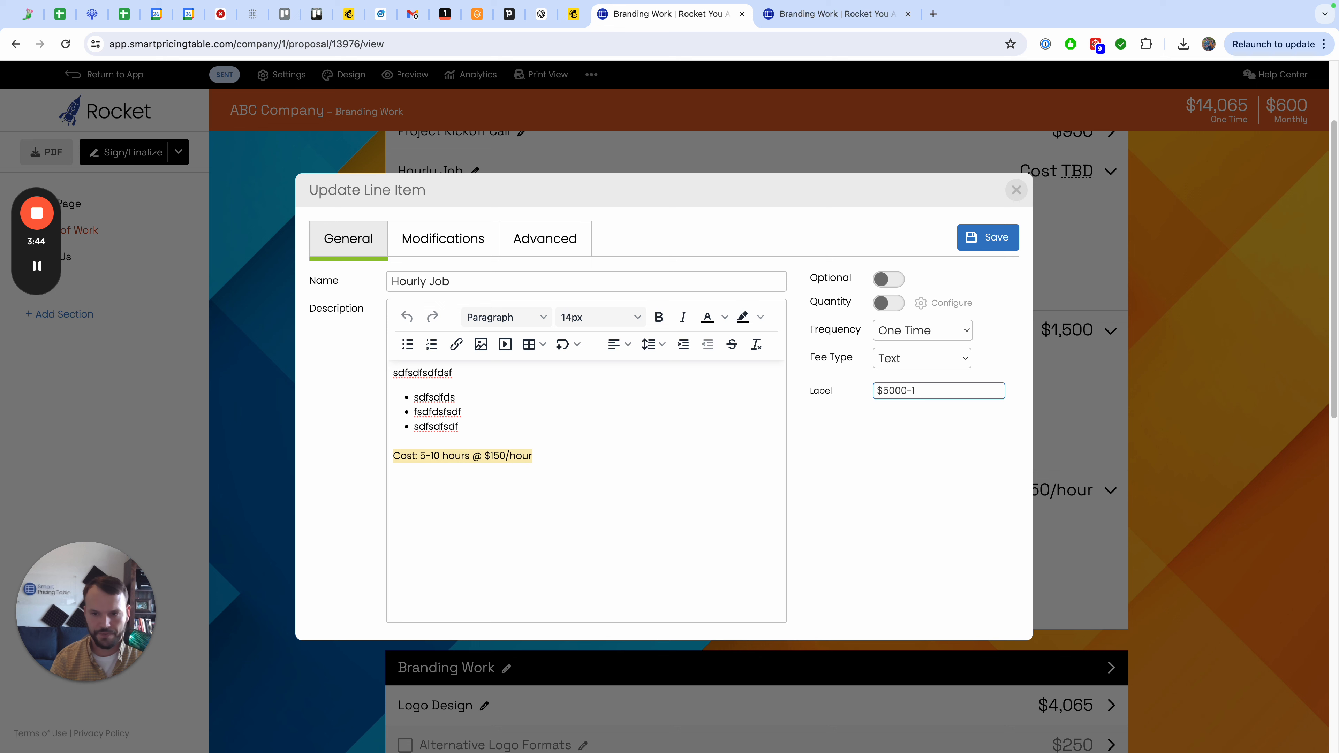
pyautogui.write('$')
pyautogui.press('BackSpace')
pyautogui.press('BackSpace')
pyautogui.write('$5000-$')
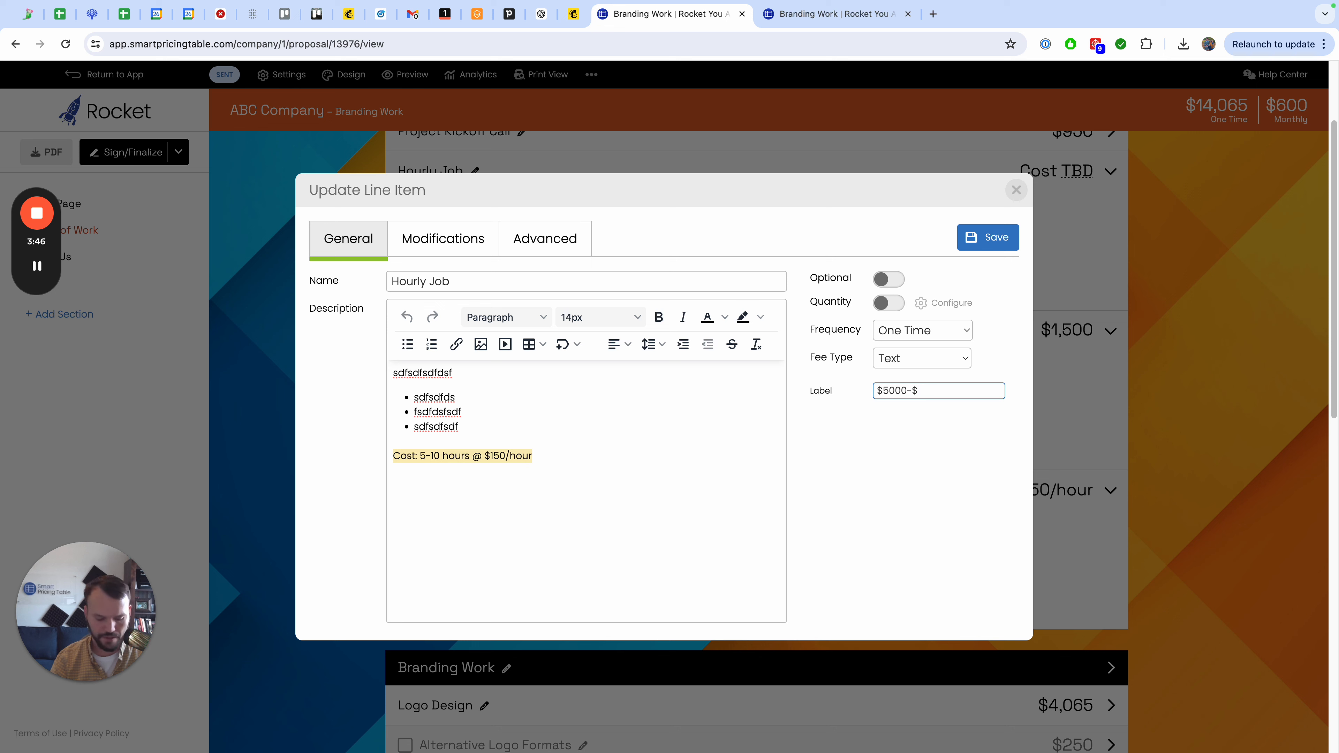
pyautogui.write('10,0-')
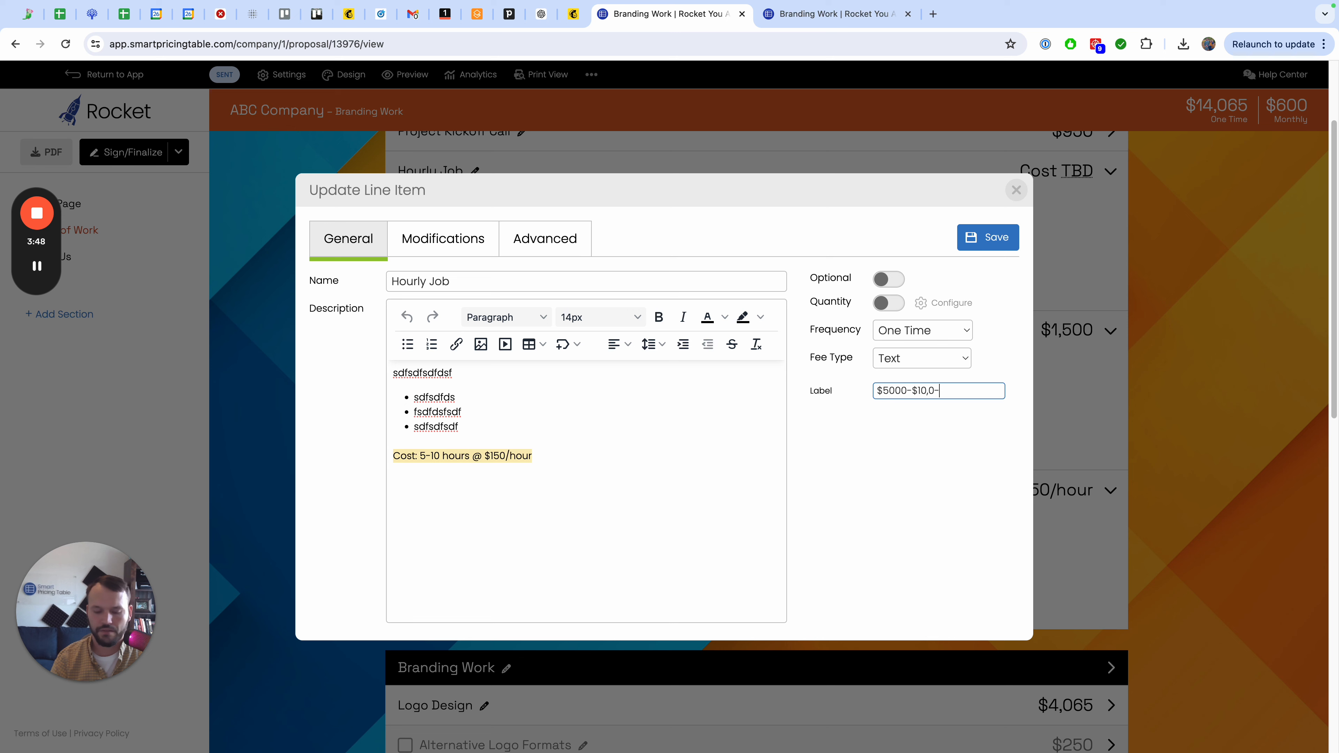
pyautogui.press('BackSpace')
pyautogui.write('00')
pyautogui.click(888, 391)
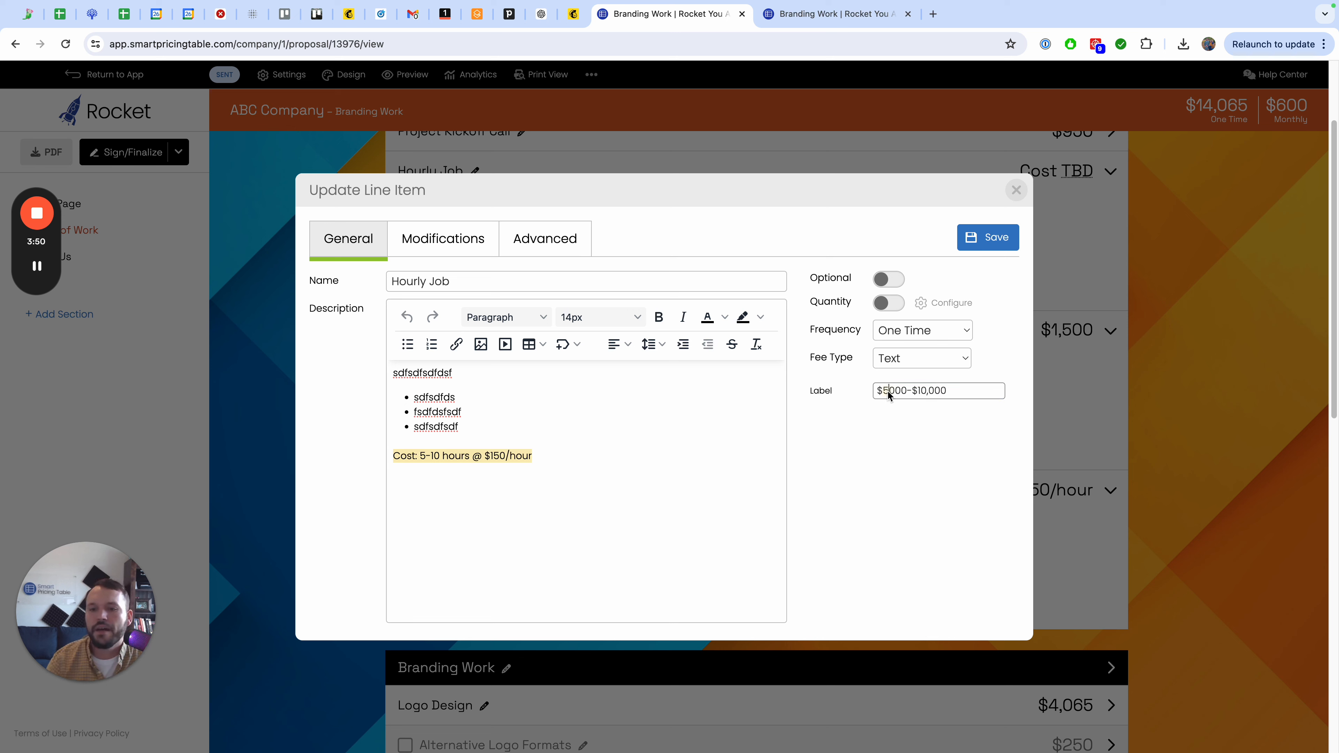
pyautogui.write(',')
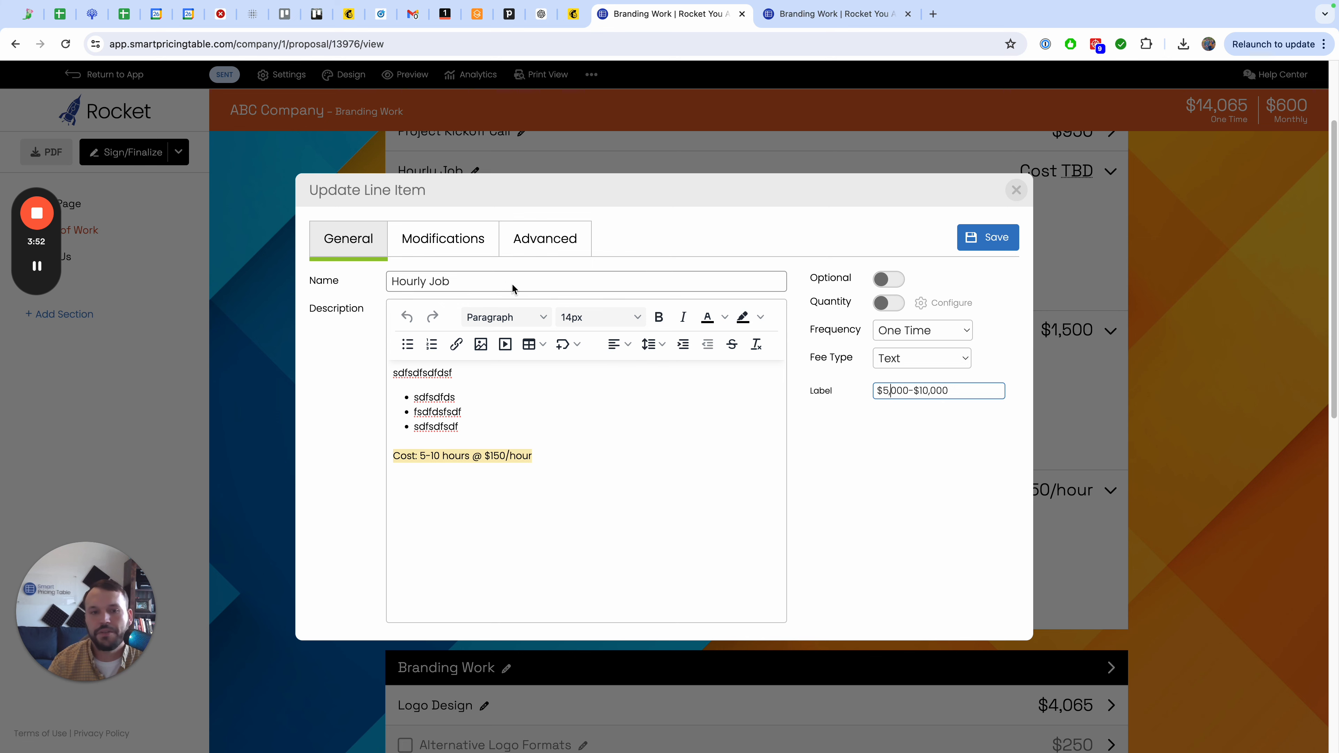
pyautogui.click(990, 238)
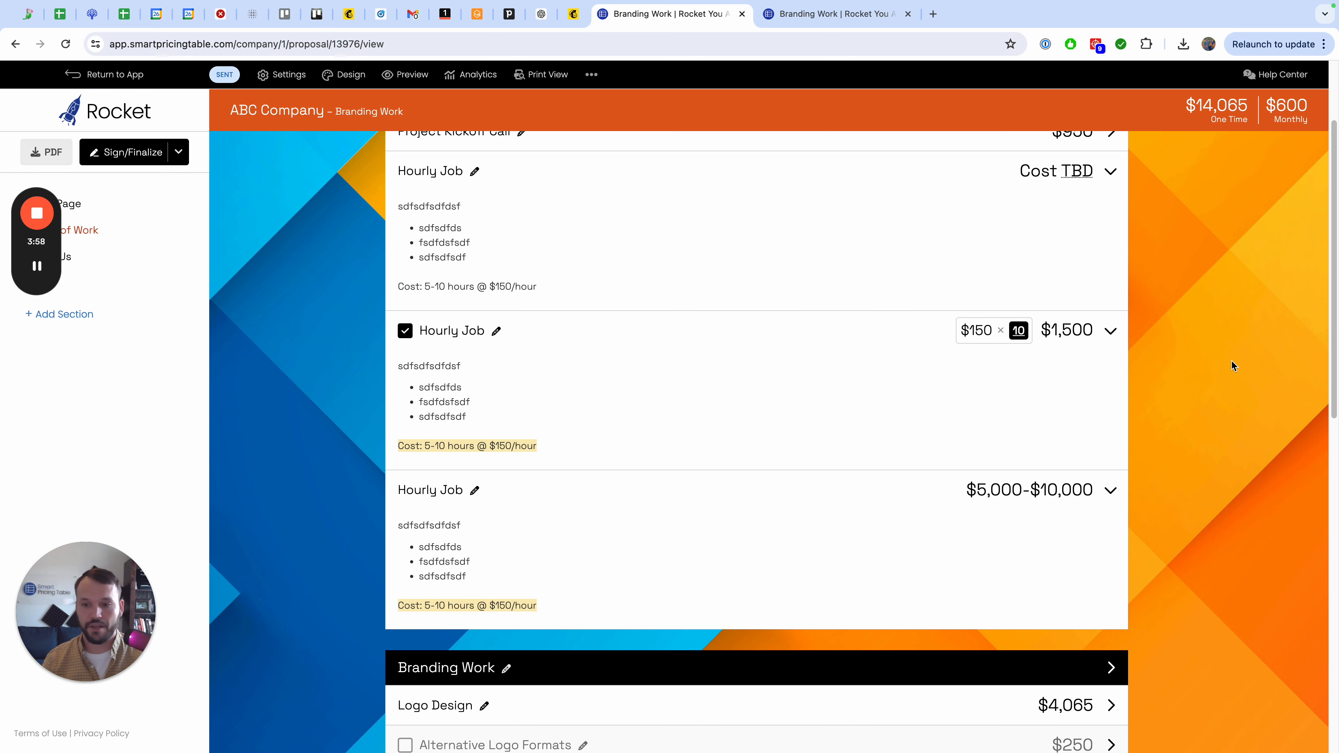
pyautogui.scroll(2, 1223, 393)
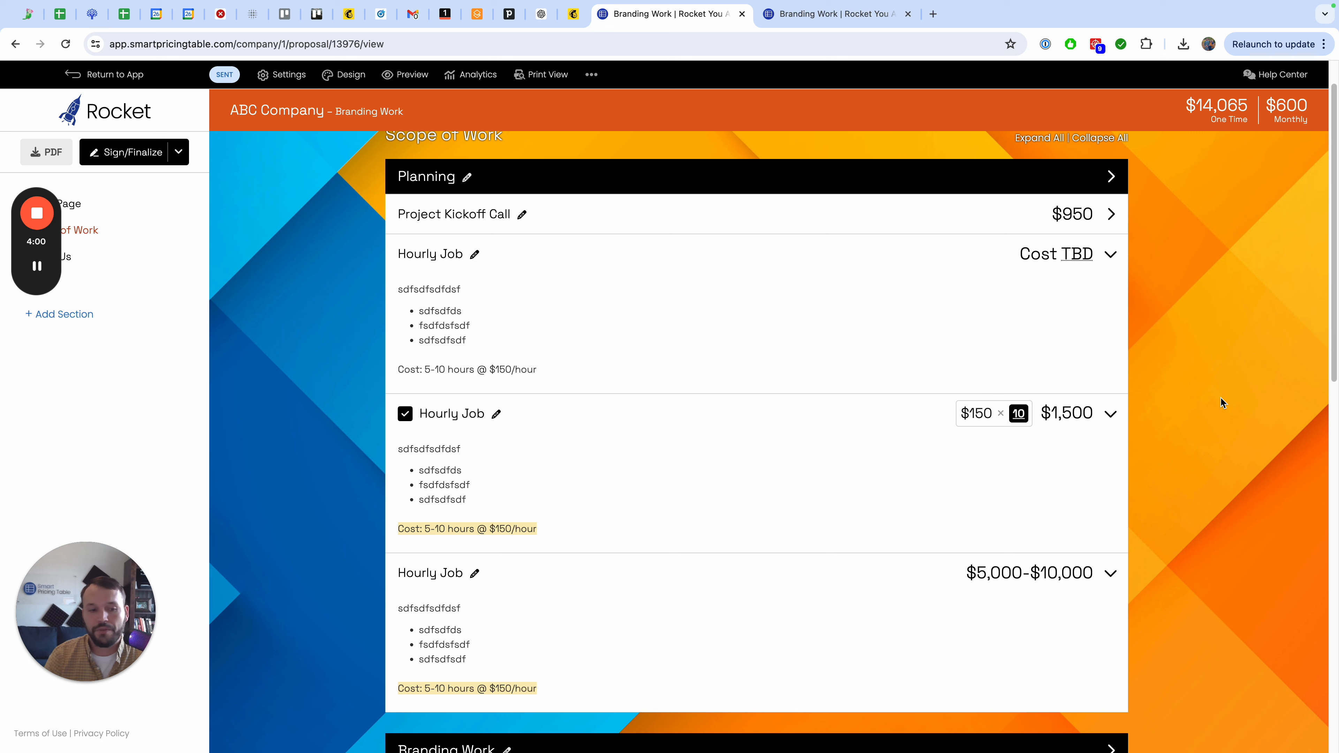